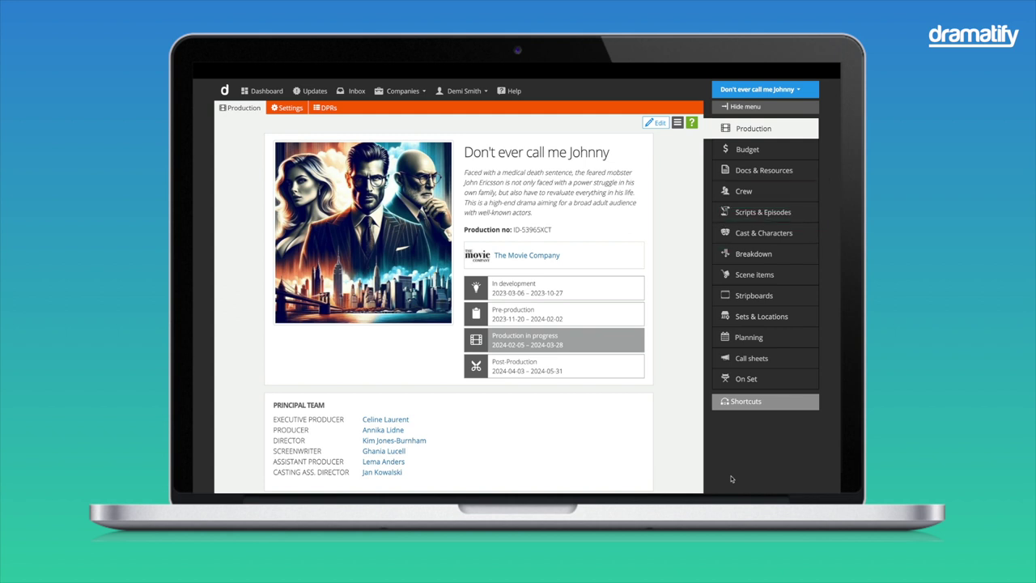
Step: From the Crew page, start adding a new crew member to Don't ever call me Johnny
{"action": "left_click", "coordinate": [739, 192]}
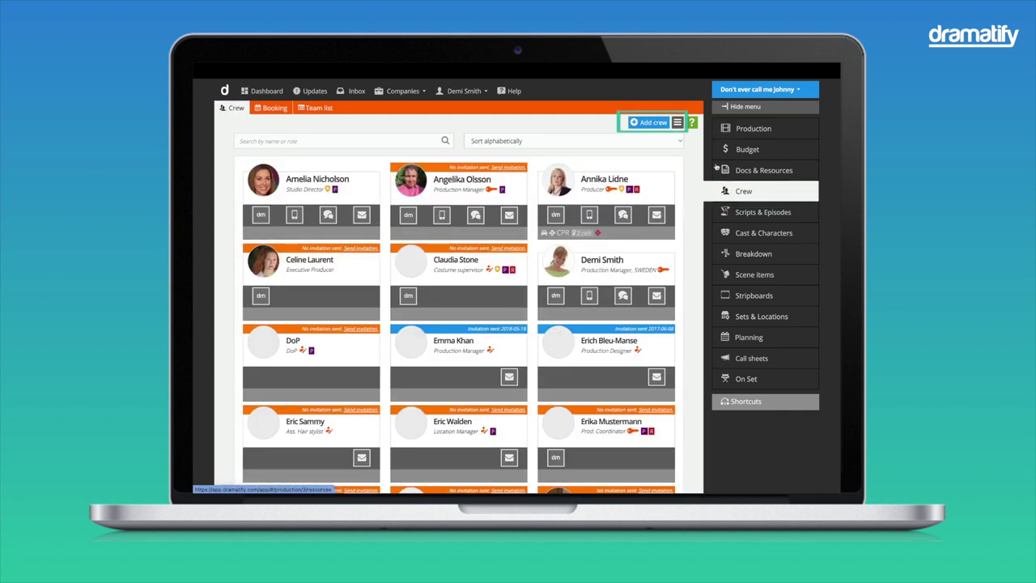
{"action": "left_click", "coordinate": [653, 123]}
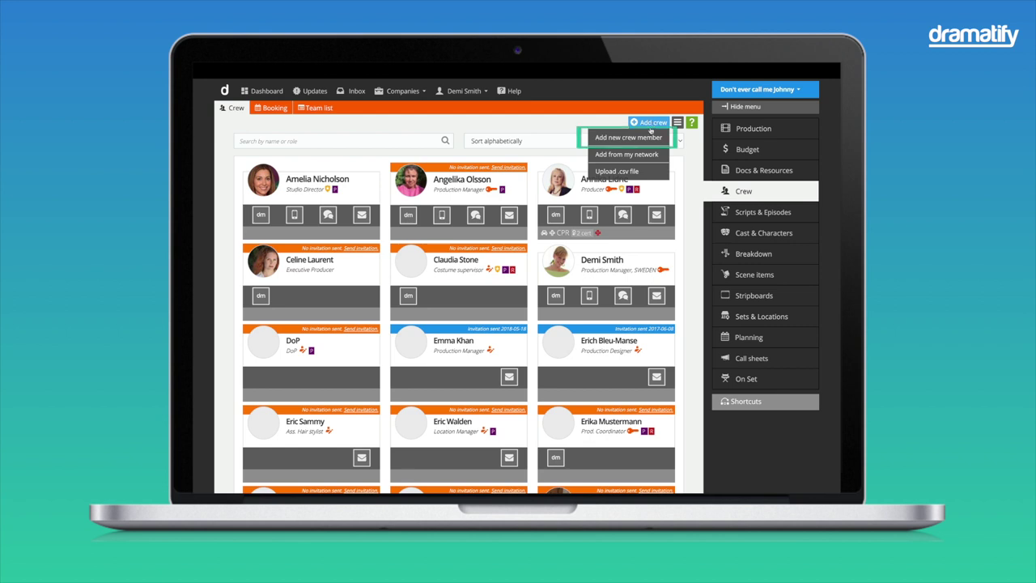
{"action": "left_click", "coordinate": [649, 137]}
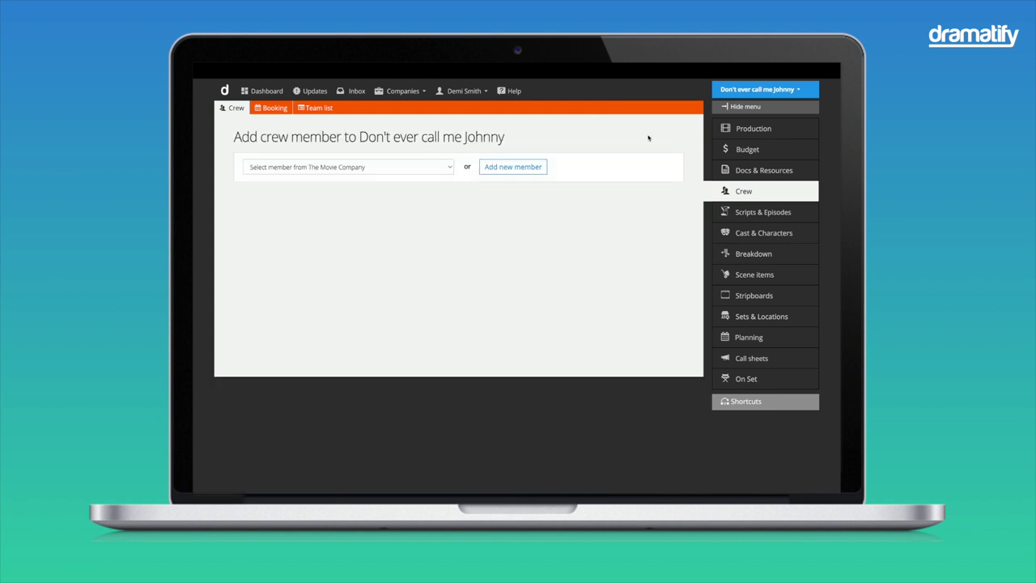
{"action": "left_click", "coordinate": [444, 166]}
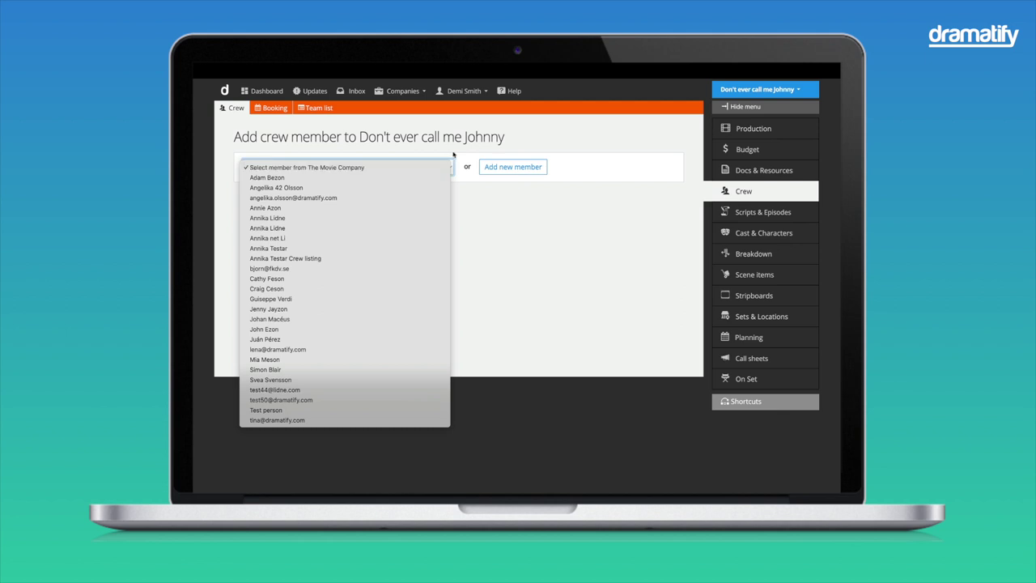
{"action": "left_click", "coordinate": [454, 155]}
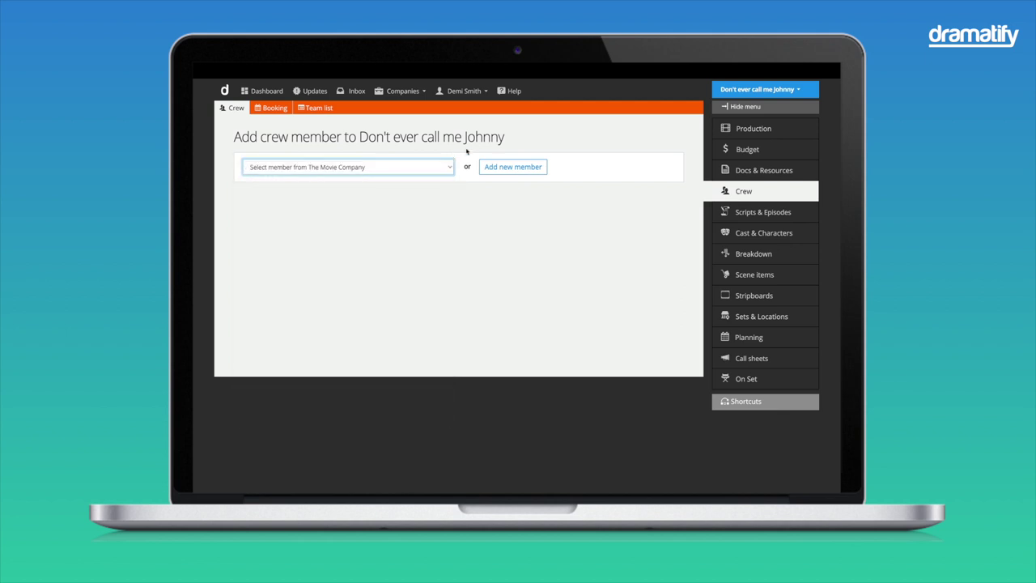
Step: Create a new company member with the person's name and e-mail as a Contributor, and save
{"action": "left_click", "coordinate": [514, 167]}
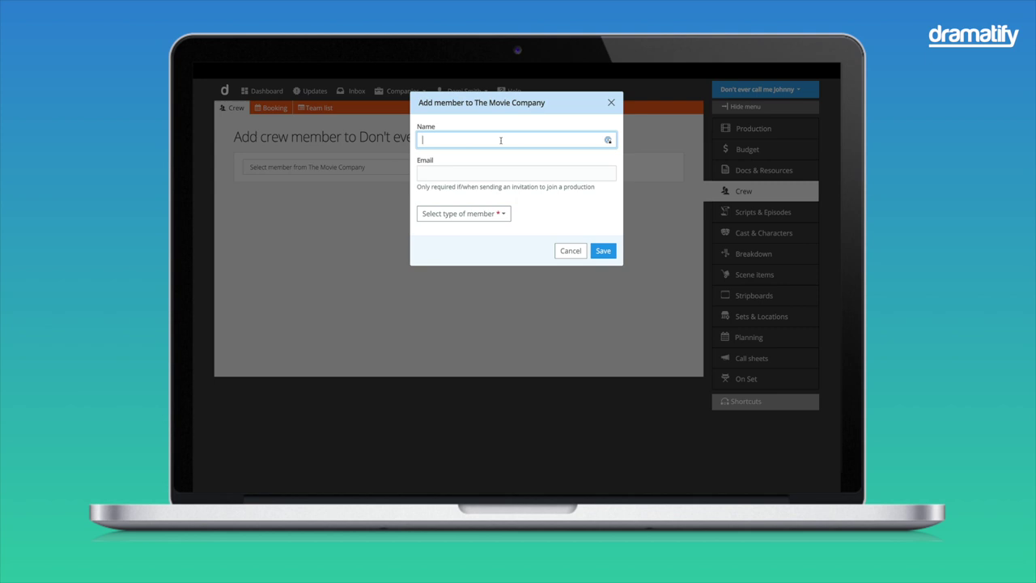
{"action": "type", "text": "John"}
{"action": "key", "text": "BackSpace"}
{"action": "key", "text": "BackSpace"}
{"action": "key", "text": "BackSpace"}
{"action": "key", "text": "BackSpace"}
{"action": "key", "text": "Tab"}
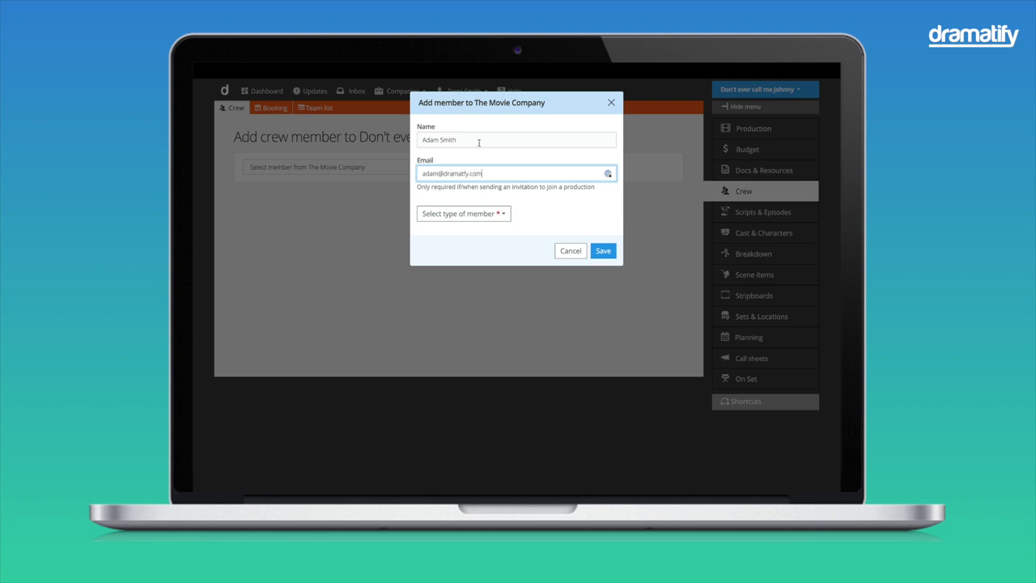
{"action": "left_click", "coordinate": [486, 216]}
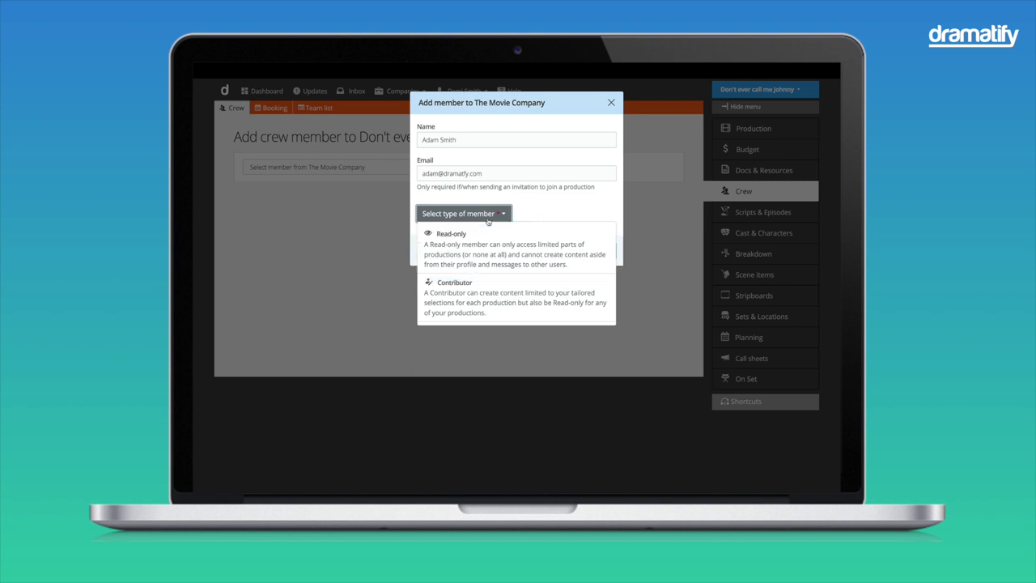
{"action": "left_click", "coordinate": [482, 295]}
{"action": "left_click", "coordinate": [605, 252]}
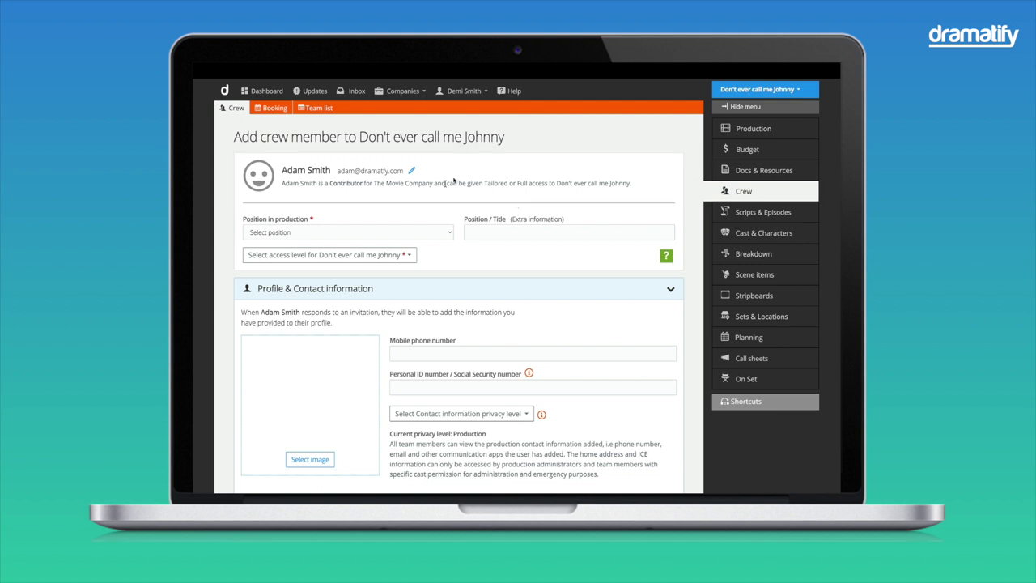
Step: Give the crew member the Production Manager position with Full access level
{"action": "left_click", "coordinate": [347, 234]}
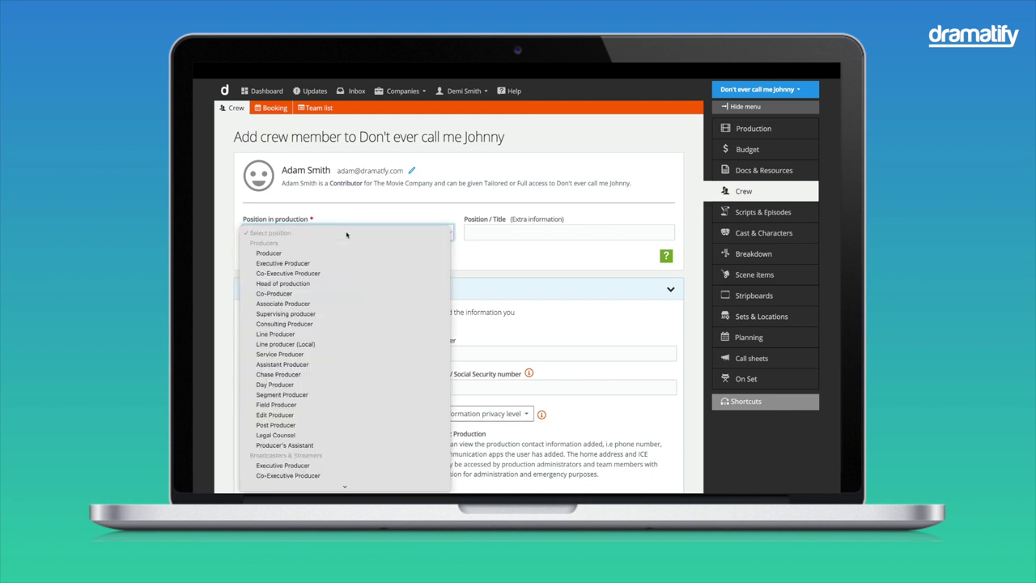
{"action": "scroll", "coordinate": [336, 336], "scroll_direction": "down", "scroll_amount": 5}
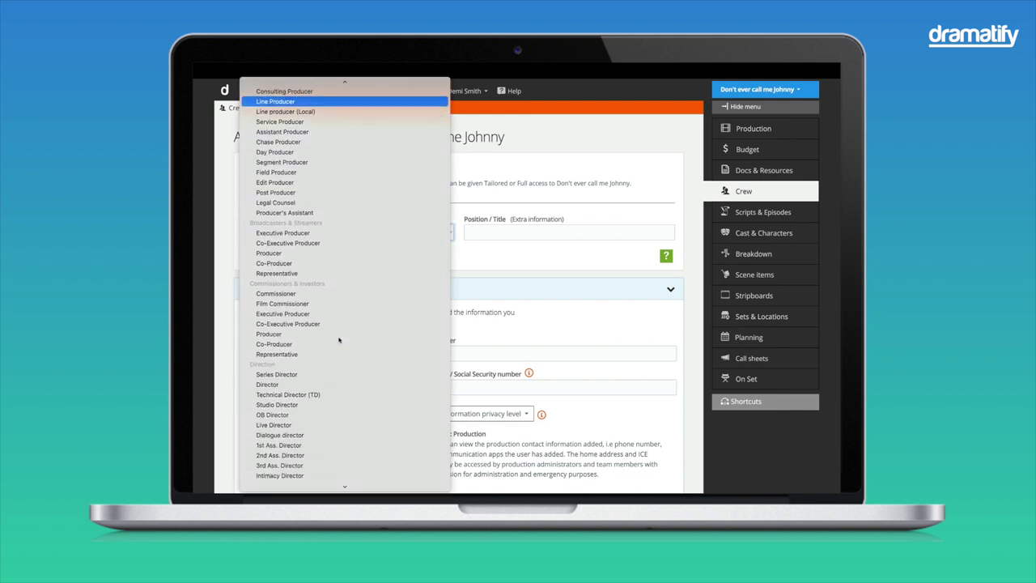
{"action": "scroll", "coordinate": [339, 341], "scroll_direction": "down", "scroll_amount": 5}
{"action": "left_click", "coordinate": [320, 326]}
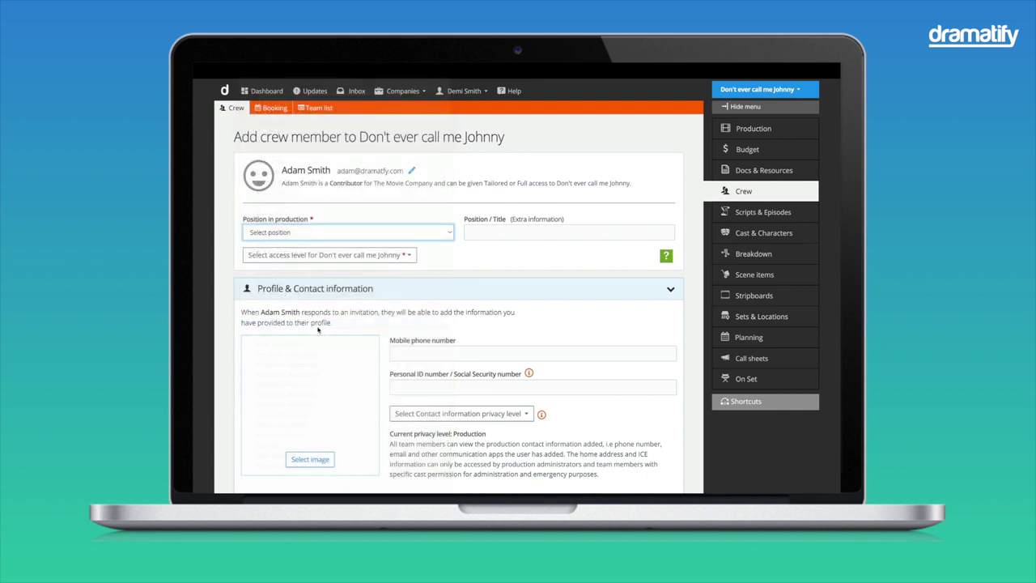
{"action": "left_click", "coordinate": [407, 257]}
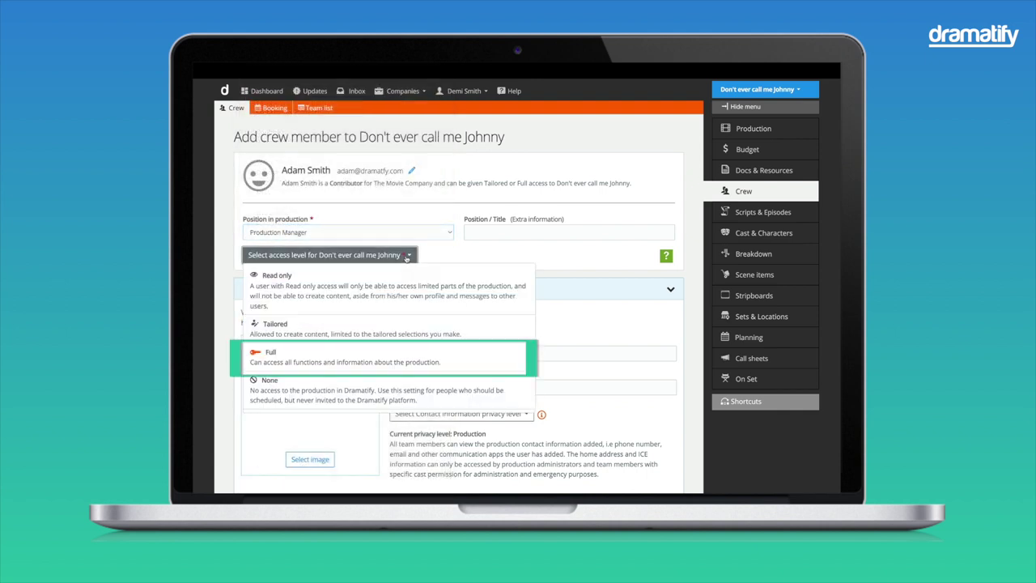
{"action": "left_click", "coordinate": [381, 357]}
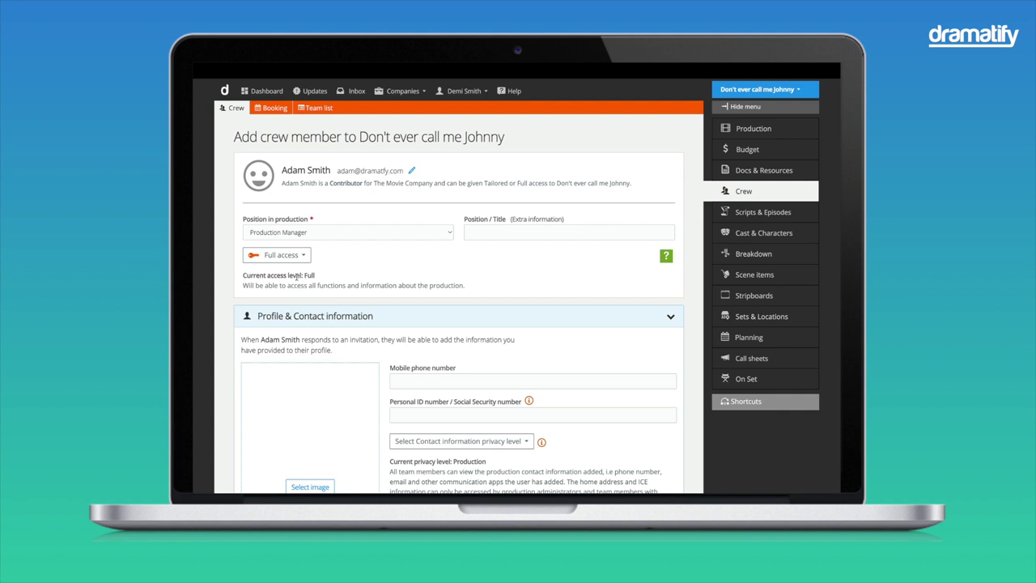
Step: Switch the access level to Tailored and grant Script & Episodes access
{"action": "left_click", "coordinate": [293, 259]}
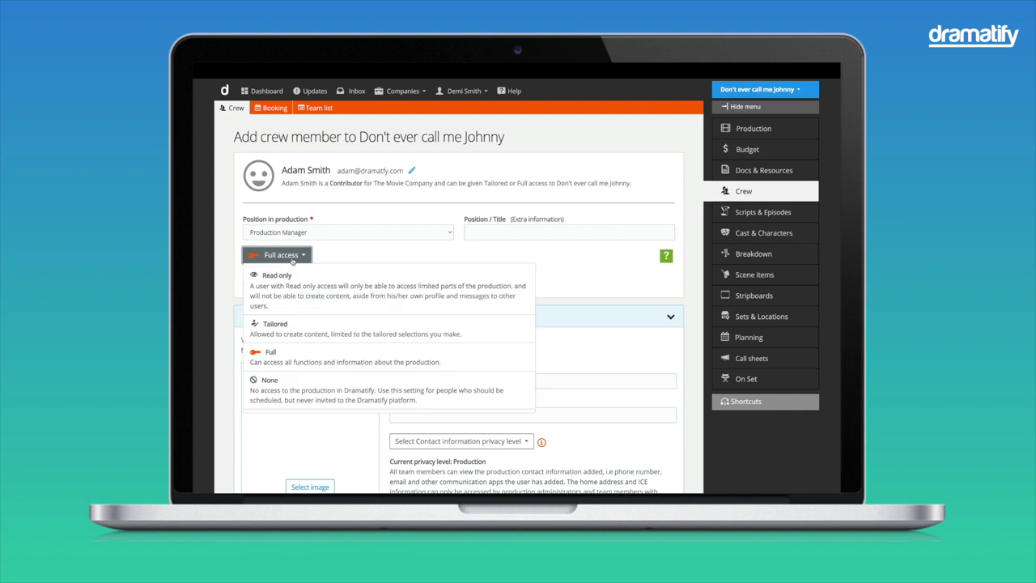
{"action": "left_click", "coordinate": [297, 330]}
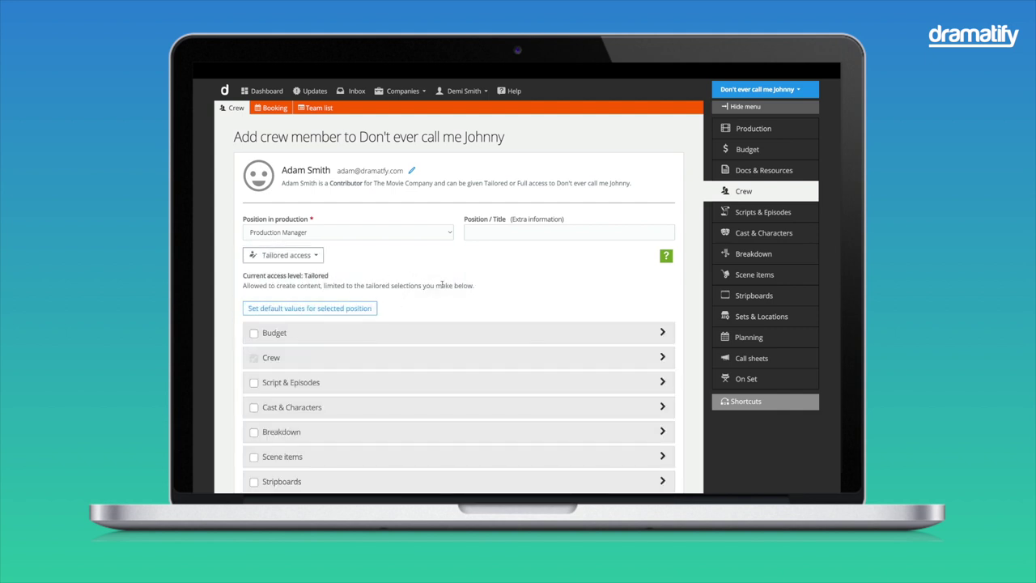
{"action": "scroll", "coordinate": [443, 285], "scroll_direction": "down", "scroll_amount": 3}
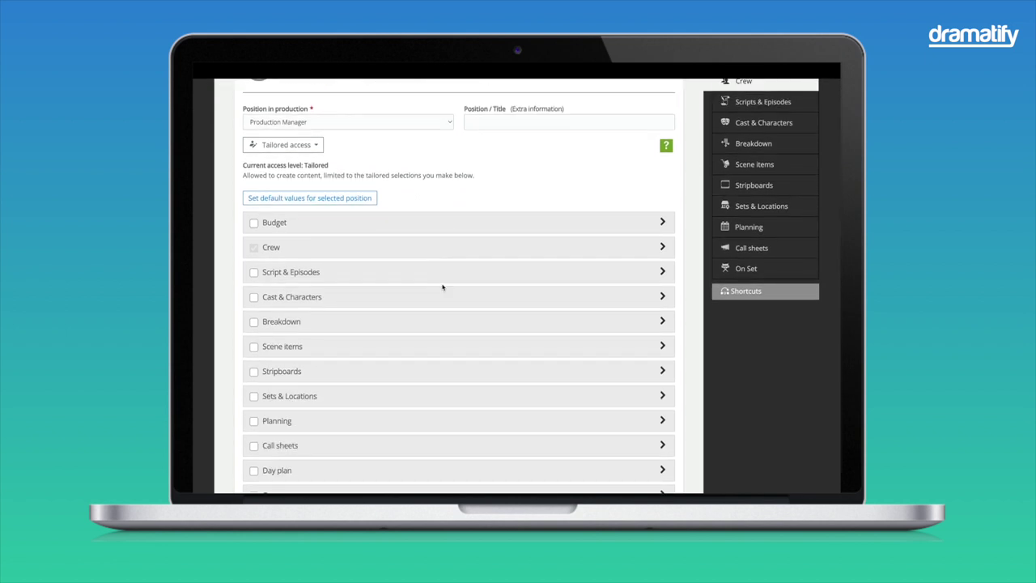
{"action": "scroll", "coordinate": [442, 286], "scroll_direction": "down", "scroll_amount": 1}
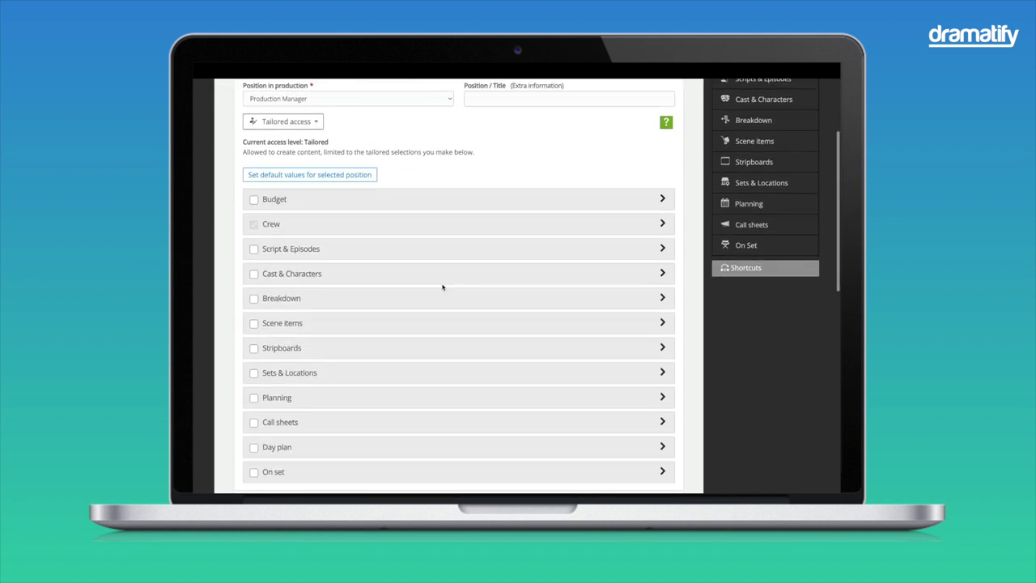
{"action": "left_click", "coordinate": [662, 222]}
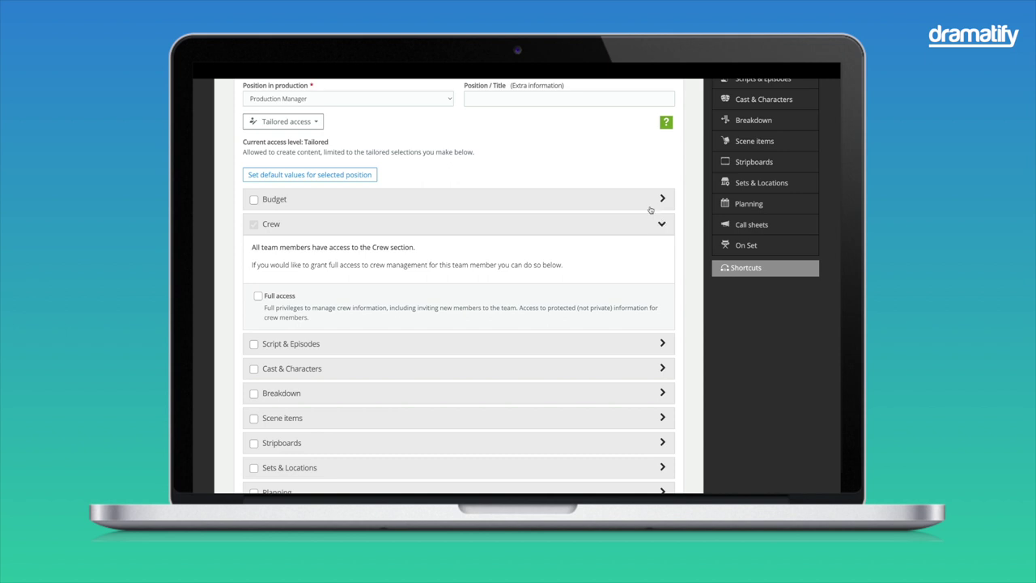
{"action": "left_click", "coordinate": [254, 344]}
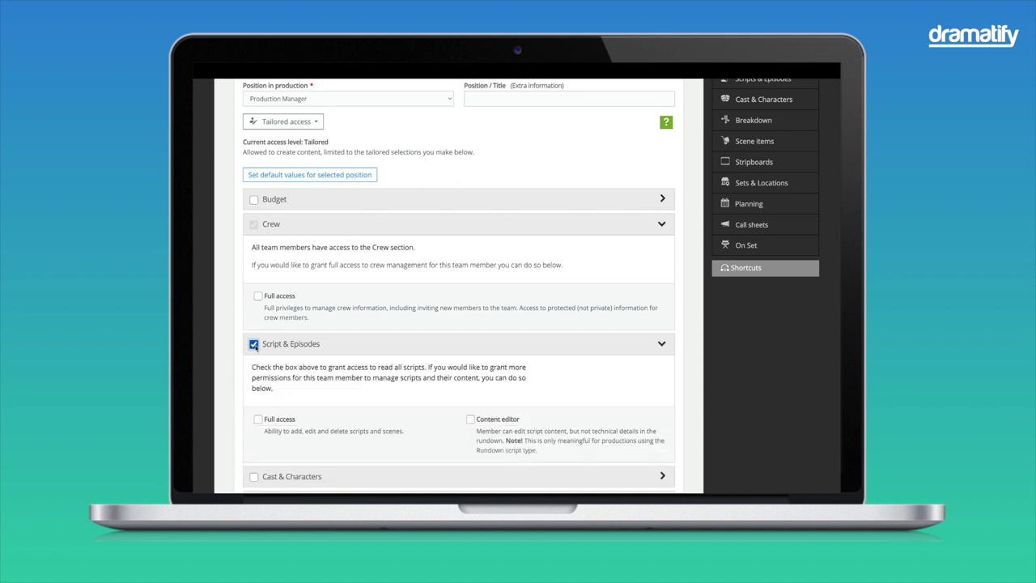
Step: Apply the Production Manager default permissions and grant full Crew management access
{"action": "scroll", "coordinate": [254, 344], "scroll_direction": "down", "scroll_amount": 1}
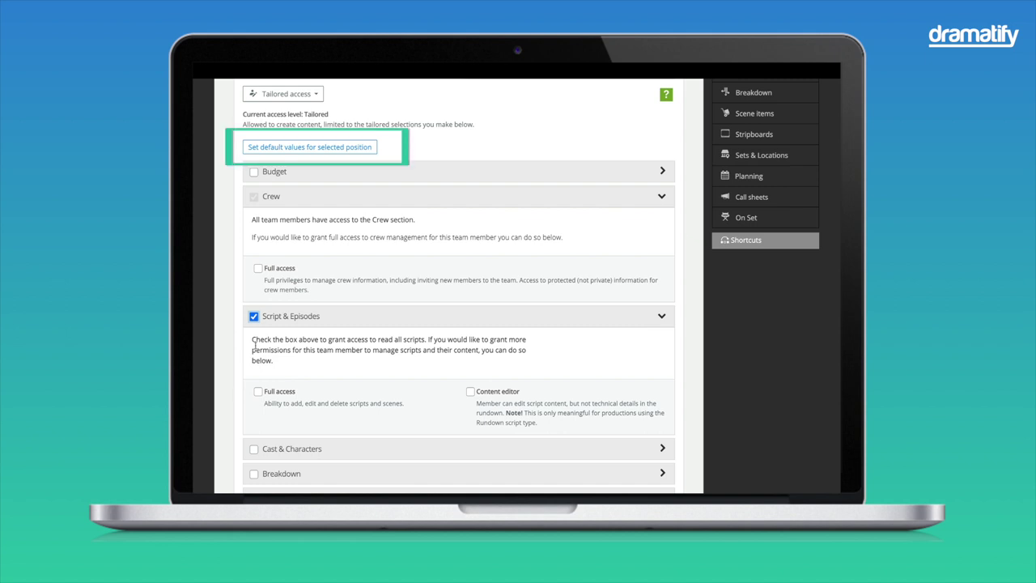
{"action": "left_click", "coordinate": [328, 148]}
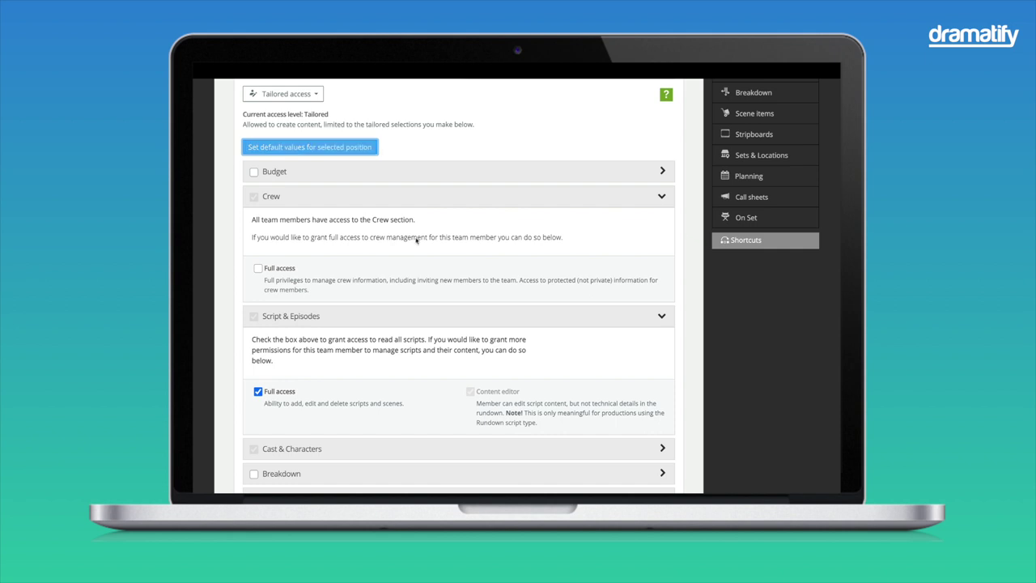
{"action": "scroll", "coordinate": [425, 286], "scroll_direction": "down", "scroll_amount": 1}
{"action": "scroll", "coordinate": [426, 285], "scroll_direction": "down", "scroll_amount": 1}
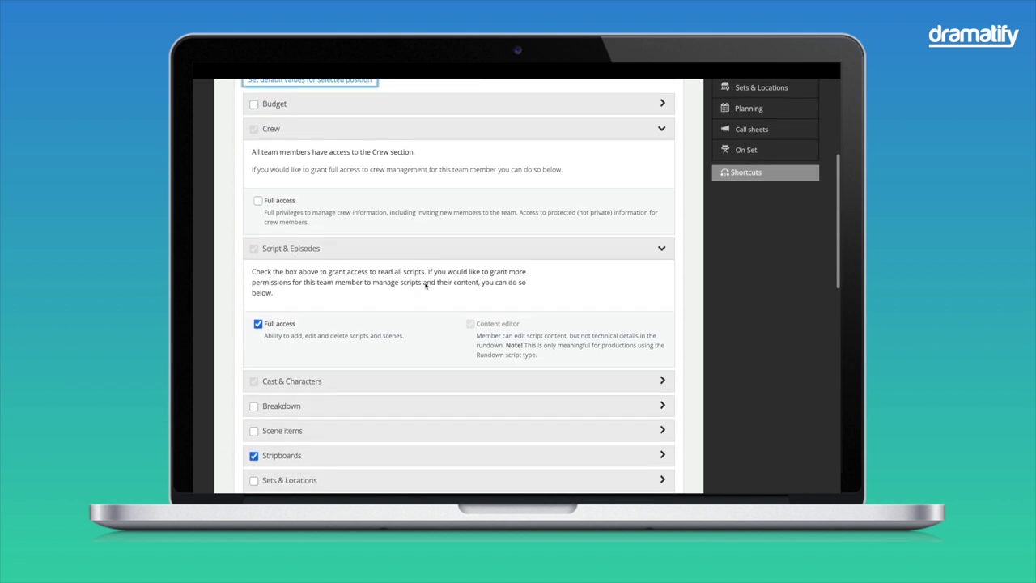
{"action": "left_click", "coordinate": [257, 188]}
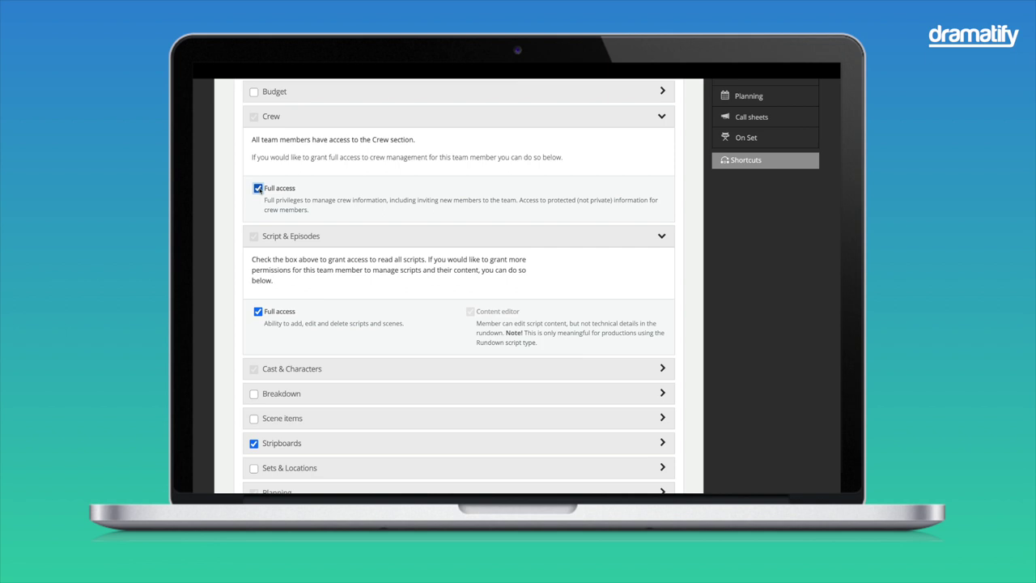
{"action": "scroll", "coordinate": [377, 267], "scroll_direction": "down", "scroll_amount": 1}
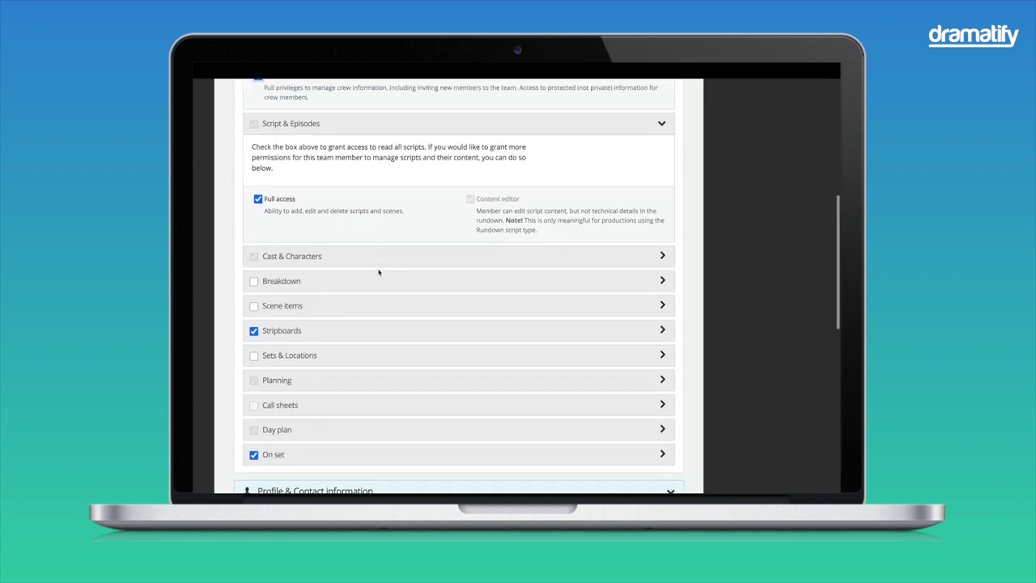
{"action": "scroll", "coordinate": [379, 272], "scroll_direction": "down", "scroll_amount": 10}
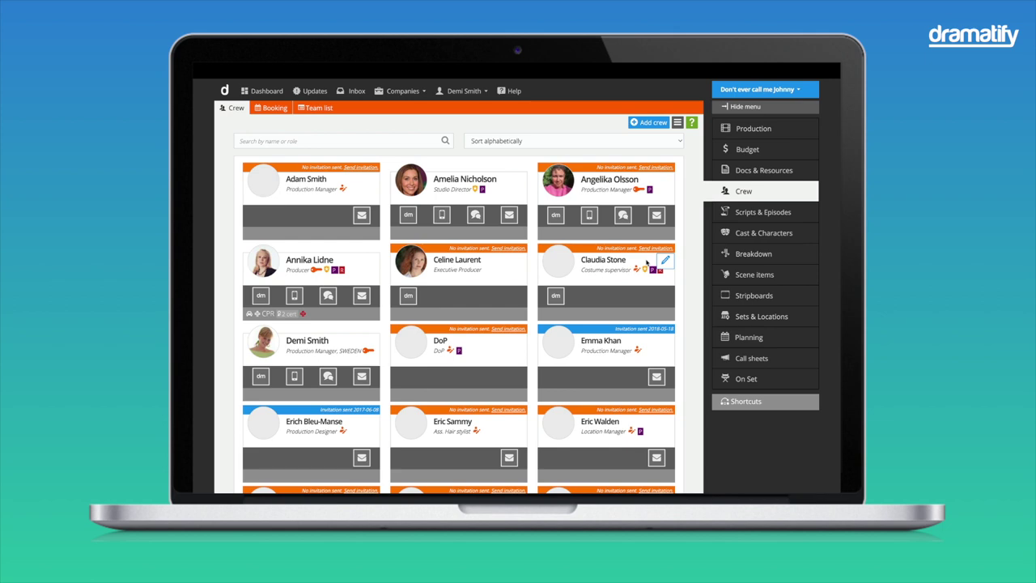
Step: From Cast & Characters, start adding a cast member and list available company members
{"action": "left_click", "coordinate": [748, 234]}
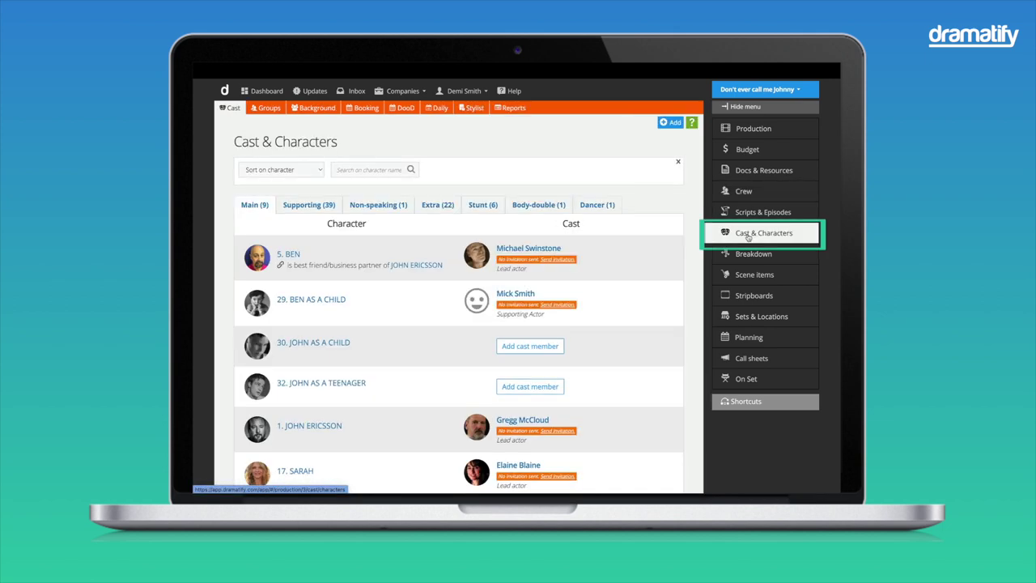
{"action": "left_click", "coordinate": [673, 123]}
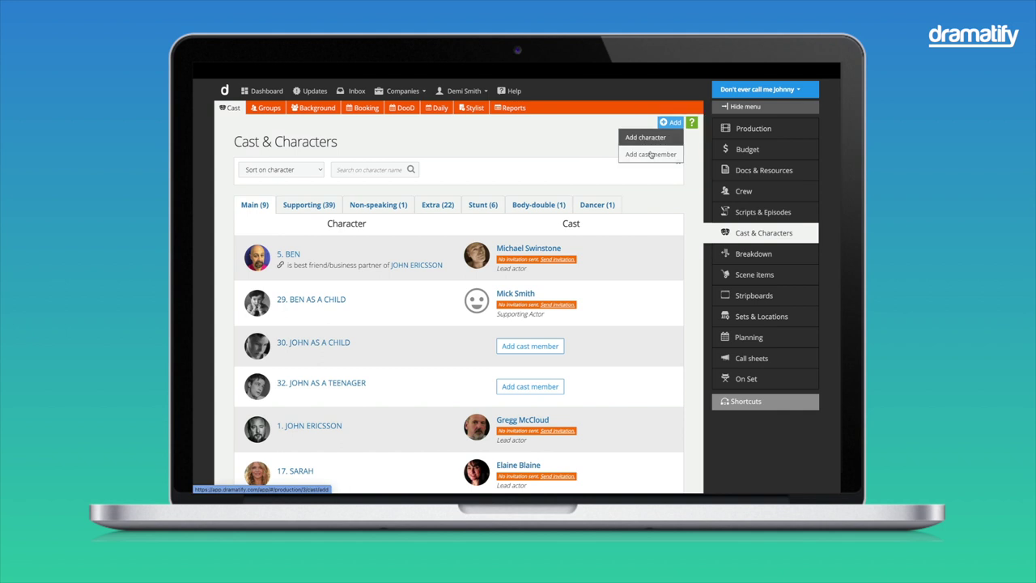
{"action": "left_click", "coordinate": [651, 154]}
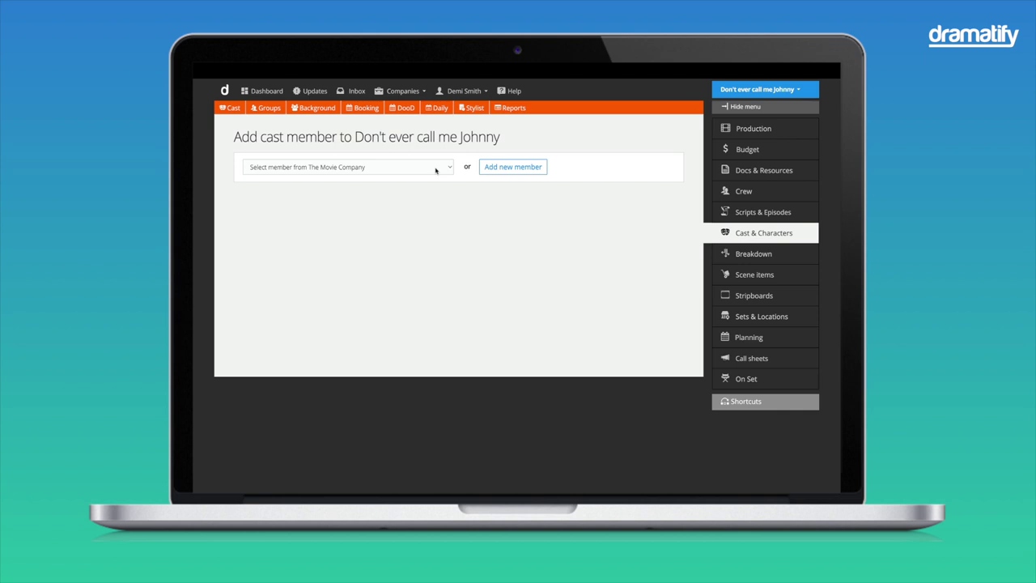
{"action": "left_click", "coordinate": [435, 170]}
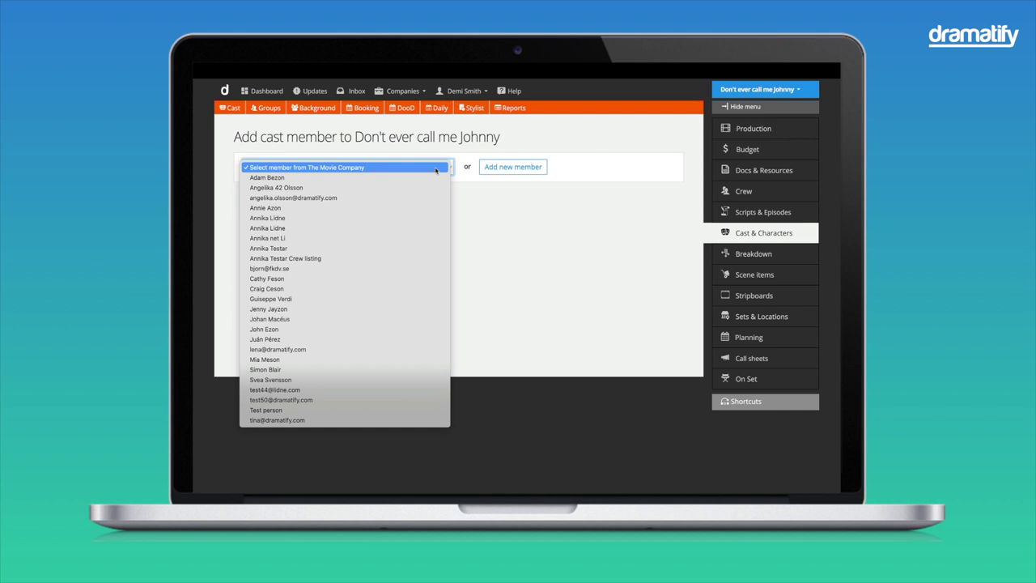
Step: Open the new company member form and view the Read-only and Contributor types
{"action": "left_click", "coordinate": [435, 170]}
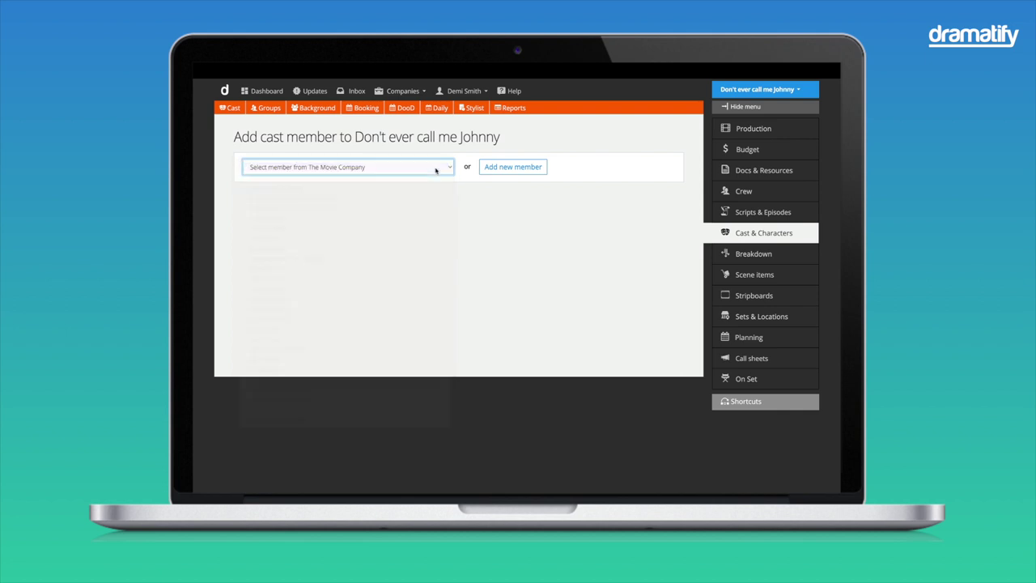
{"action": "left_click", "coordinate": [499, 172]}
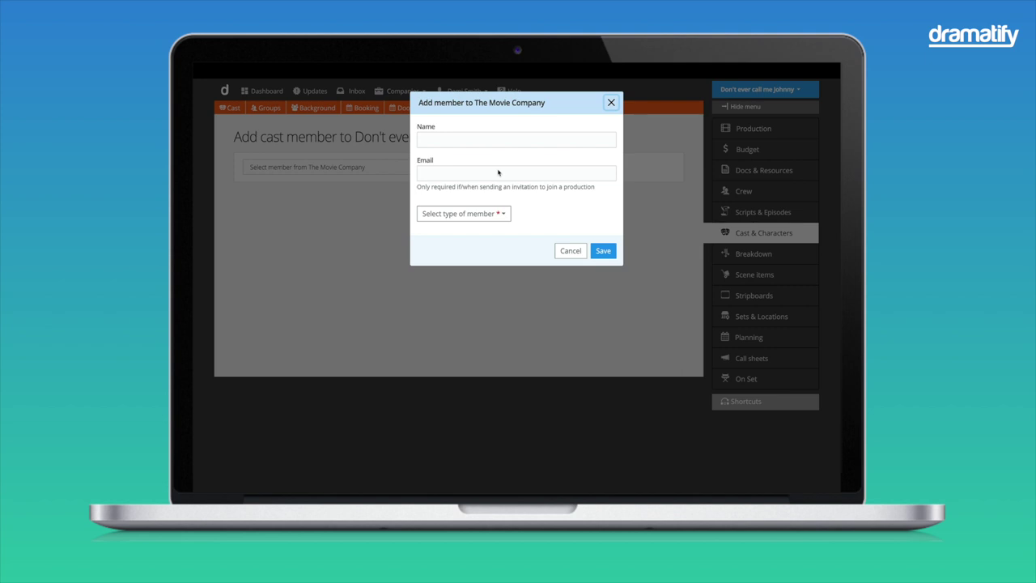
{"action": "left_click", "coordinate": [479, 213]}
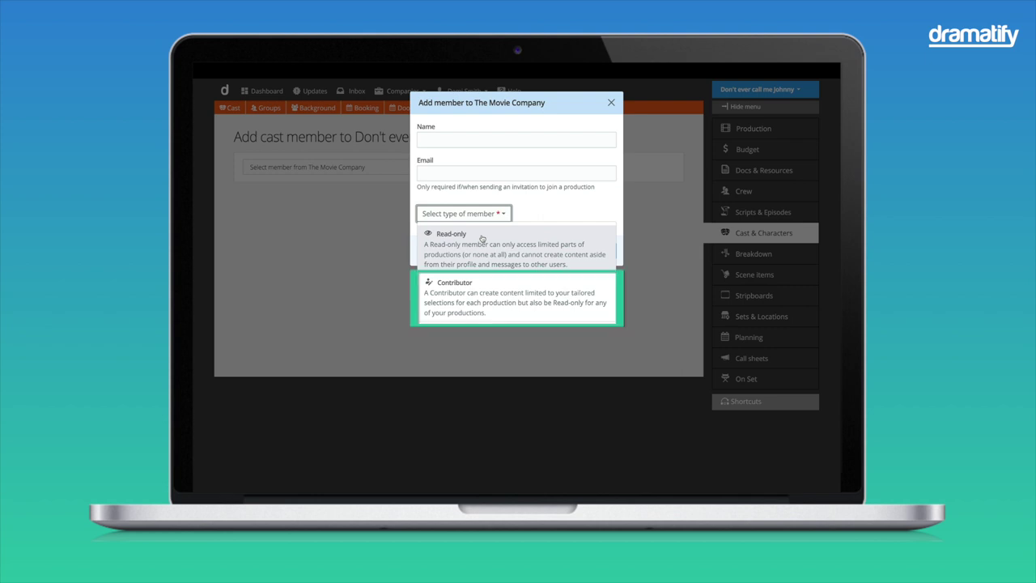
Step: Discard the new member form and edit the details of the actor playing BEN
{"action": "left_click", "coordinate": [612, 102]}
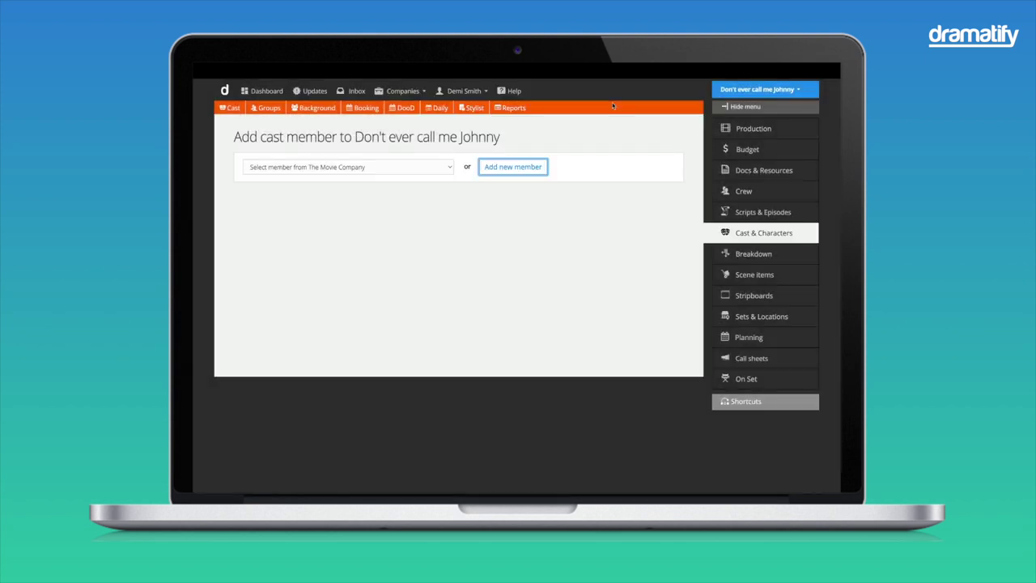
{"action": "left_click", "coordinate": [740, 234]}
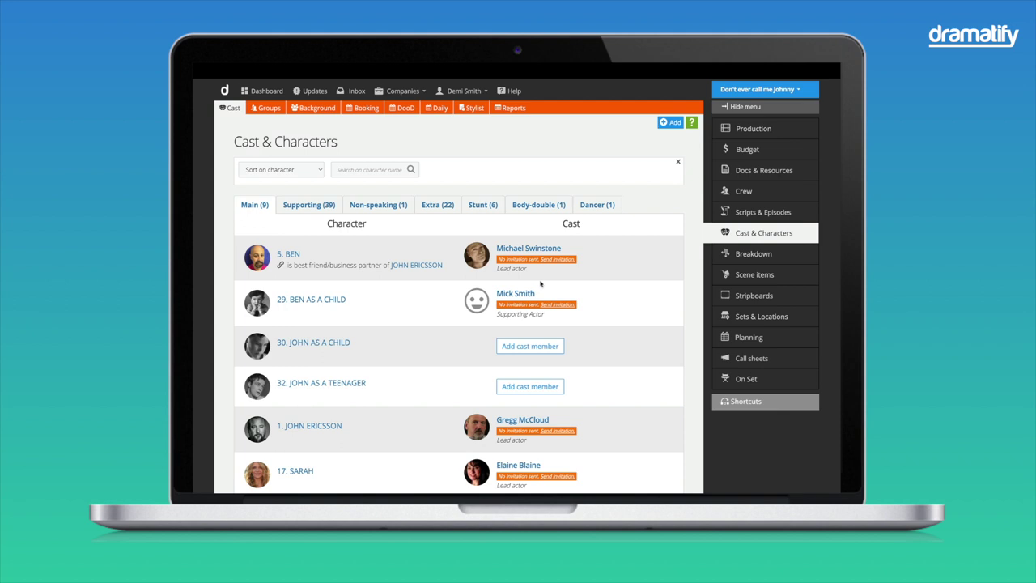
{"action": "left_click", "coordinate": [528, 248]}
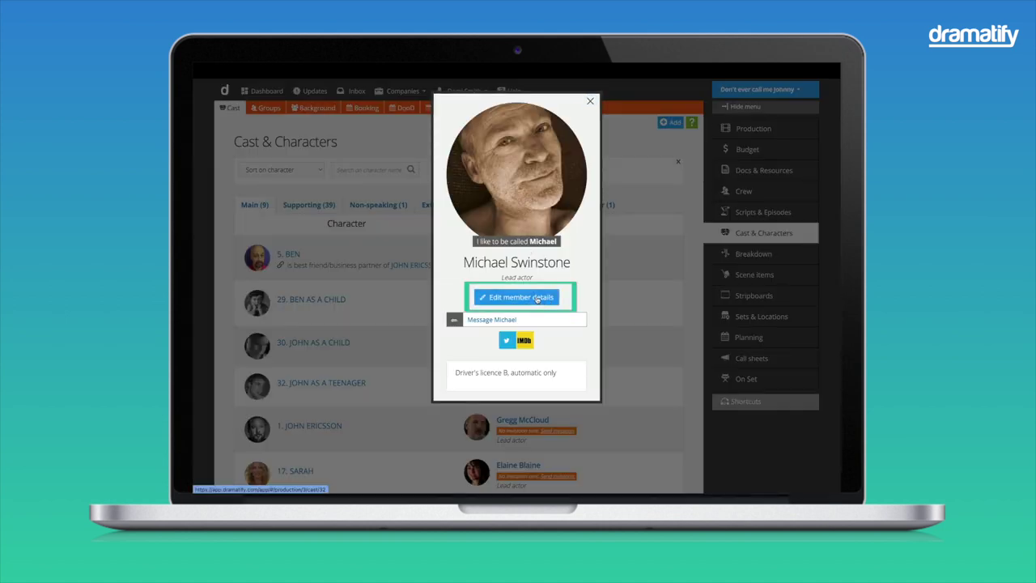
{"action": "left_click", "coordinate": [537, 298]}
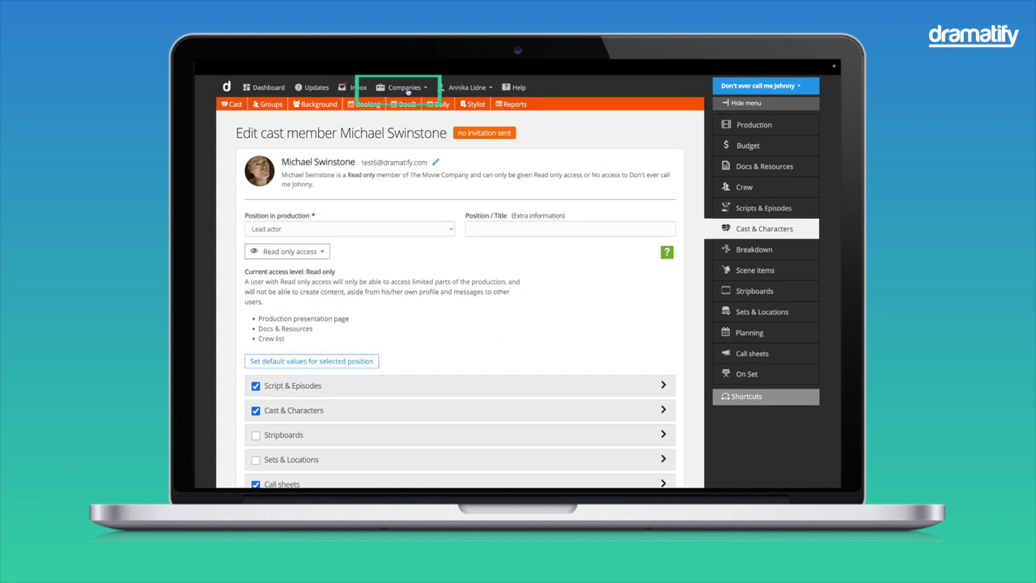
Step: Go to The Movie Company and open its People list of members
{"action": "left_click", "coordinate": [407, 89]}
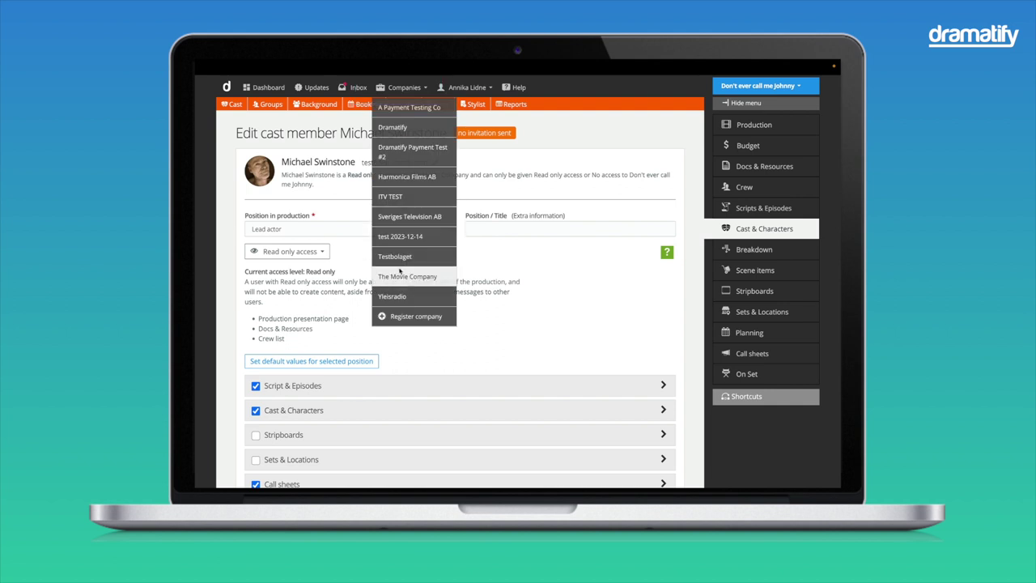
{"action": "left_click", "coordinate": [401, 276]}
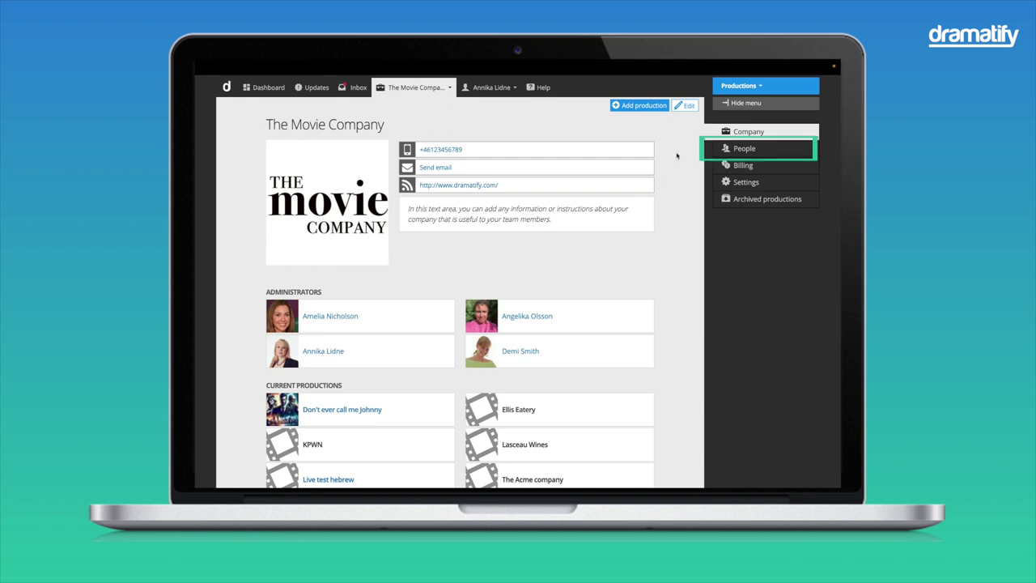
{"action": "left_click", "coordinate": [739, 150]}
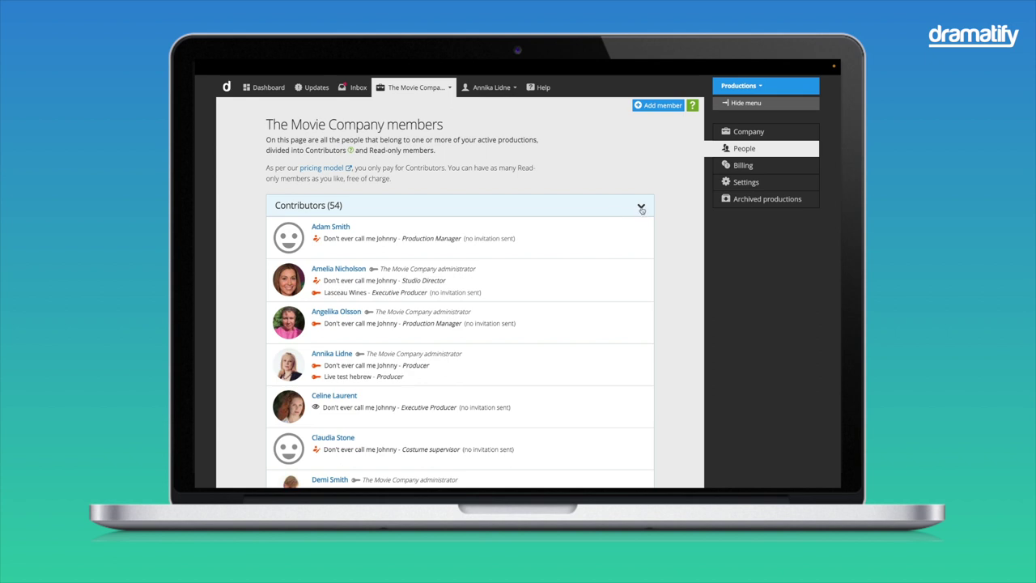
{"action": "left_click", "coordinate": [642, 206]}
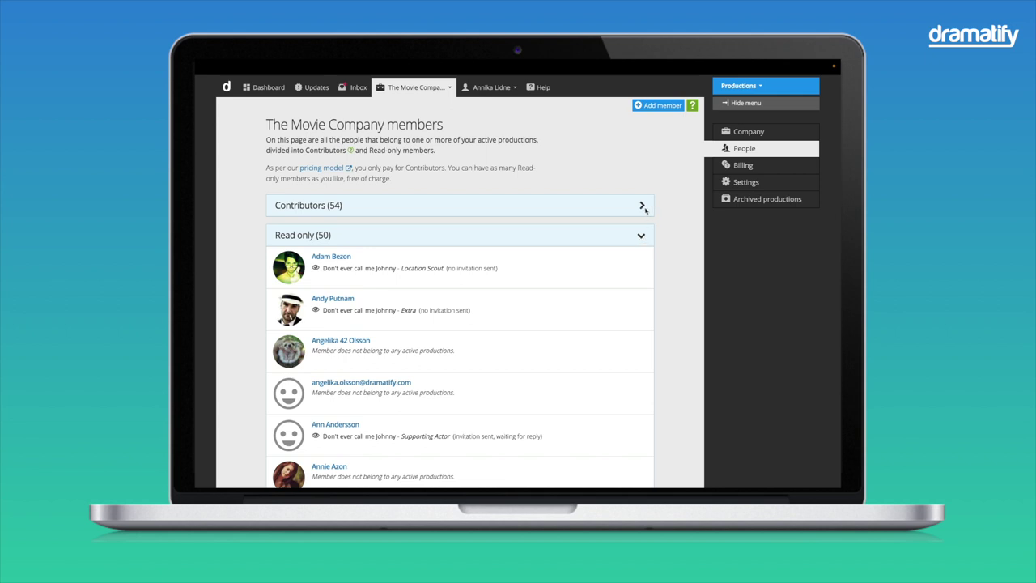
{"action": "left_click", "coordinate": [643, 208]}
{"action": "scroll", "coordinate": [615, 284], "scroll_direction": "down", "scroll_amount": 2}
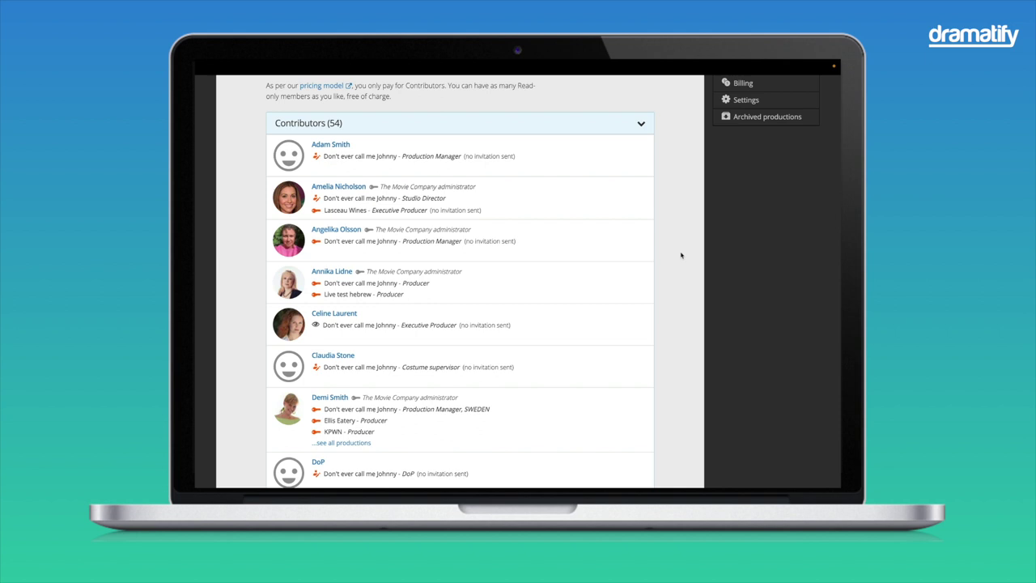
{"action": "left_click", "coordinate": [644, 126]}
Step: Collapse Contributors and expand the Read only section to show its 50 members
{"action": "left_click", "coordinate": [643, 125]}
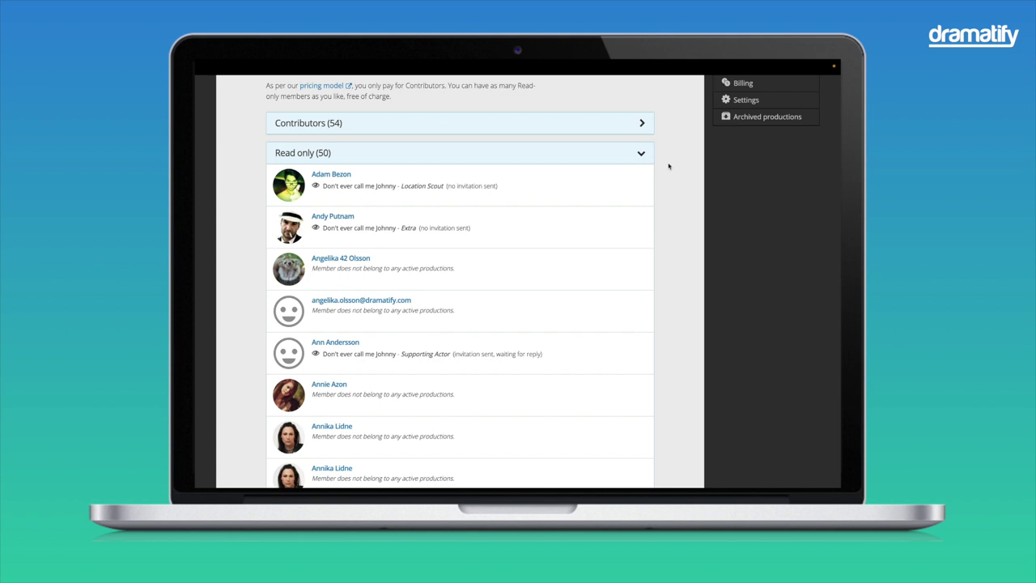
{"action": "mouse_move", "coordinate": [640, 176]}
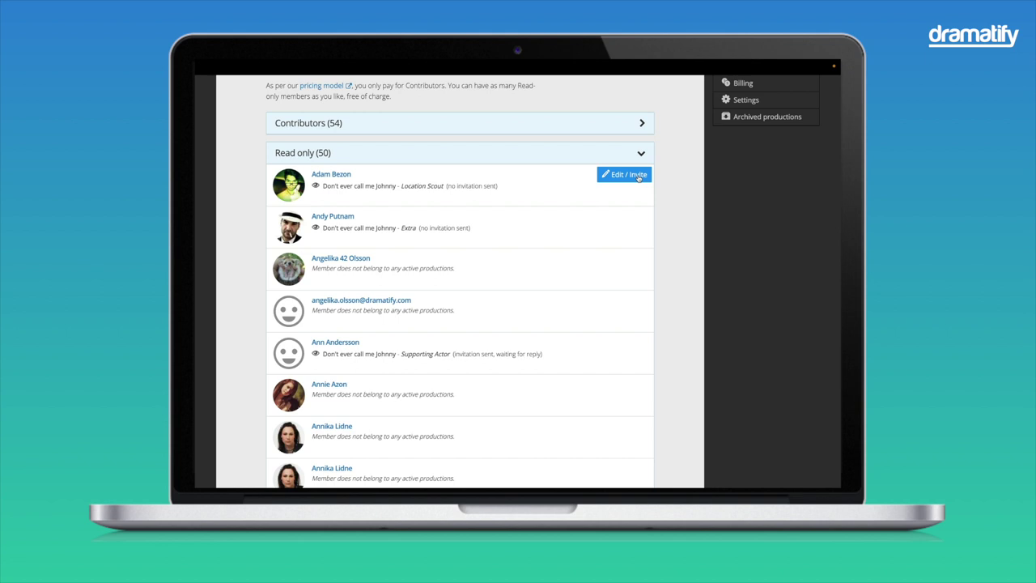
Step: Change the read-only Location Scout's role to Contributor and expand the Contributors list
{"action": "left_click", "coordinate": [639, 177]}
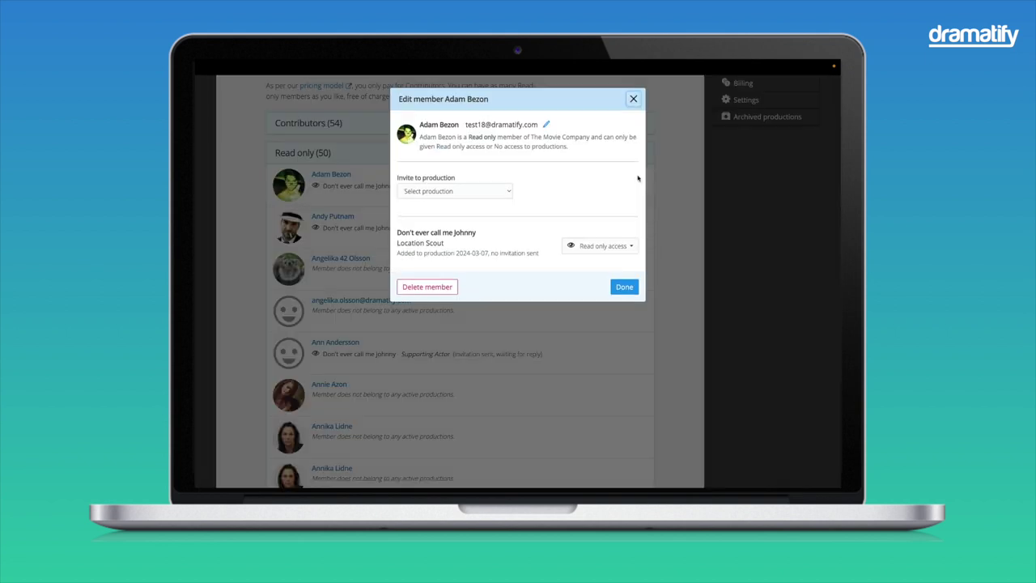
{"action": "left_click", "coordinate": [546, 128]}
{"action": "left_click", "coordinate": [446, 191]}
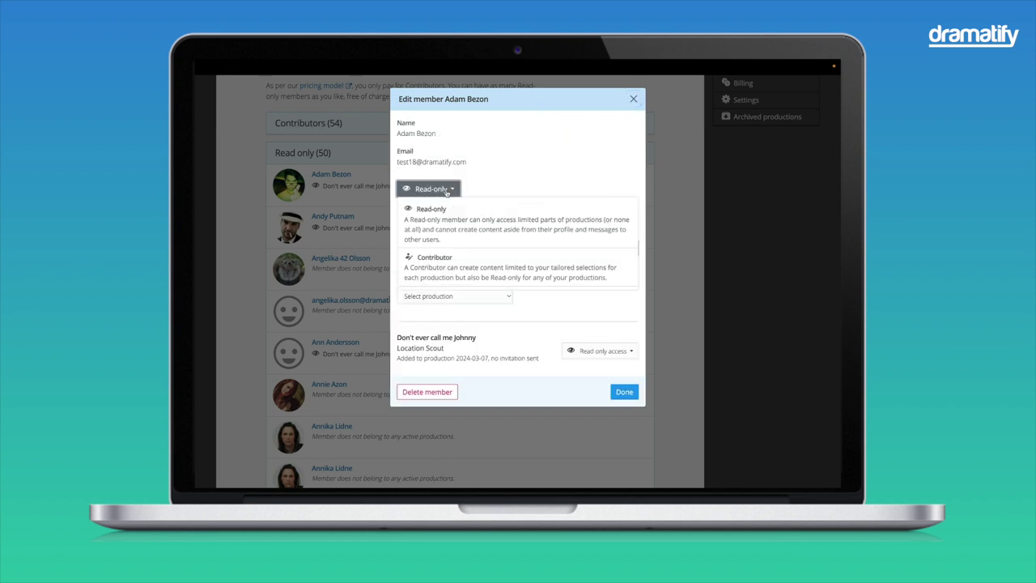
{"action": "left_click", "coordinate": [437, 259]}
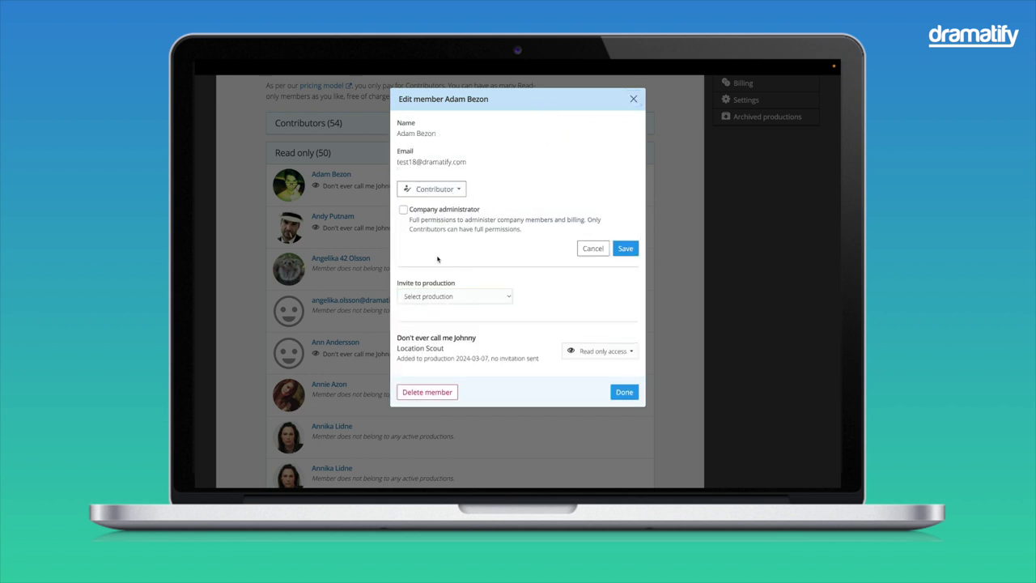
{"action": "left_click", "coordinate": [626, 250]}
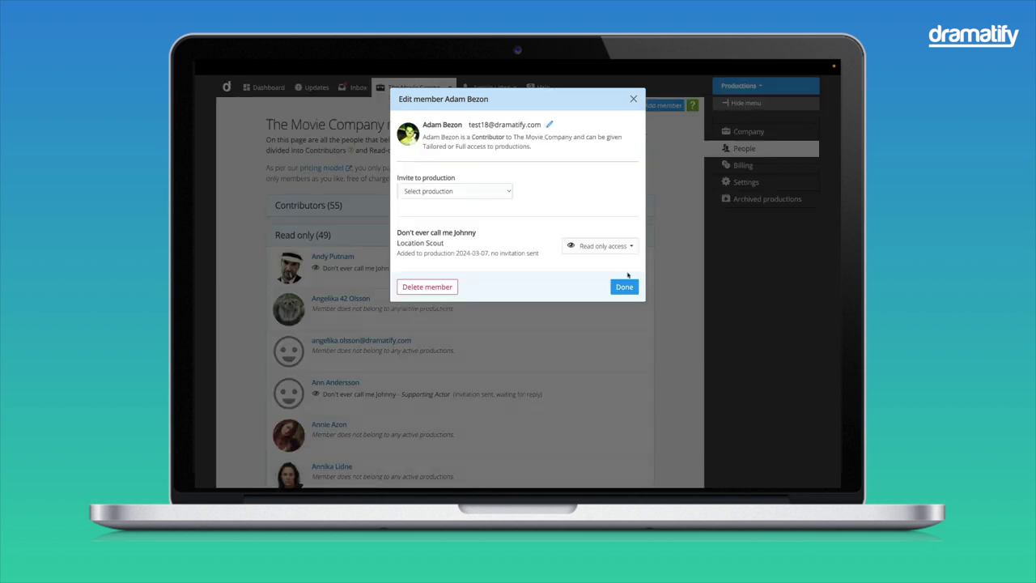
{"action": "left_click", "coordinate": [625, 286]}
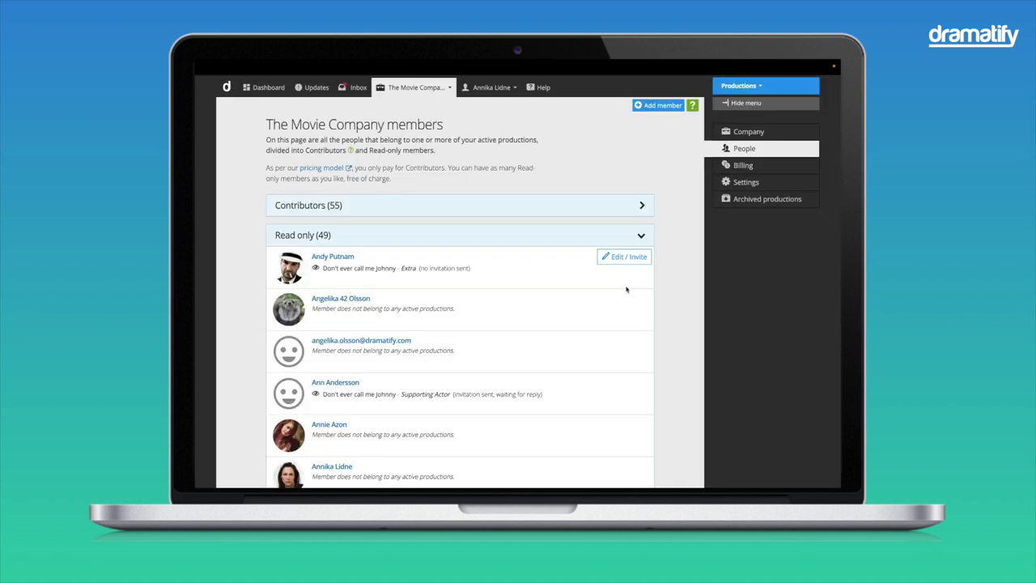
{"action": "left_click", "coordinate": [641, 208]}
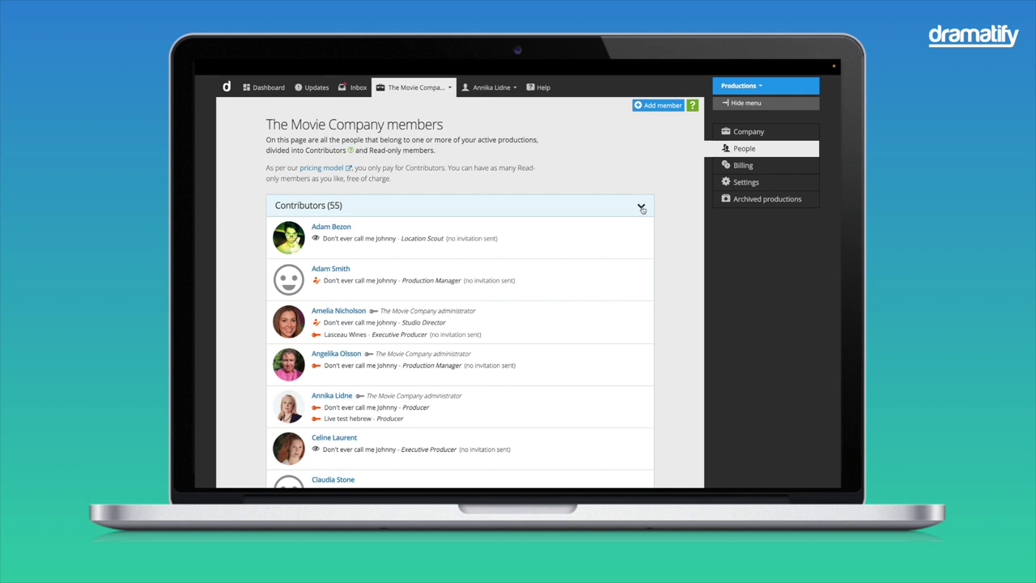
Step: Give the top contributor Tailored access to Don't ever call me Johnny
{"action": "mouse_move", "coordinate": [611, 234]}
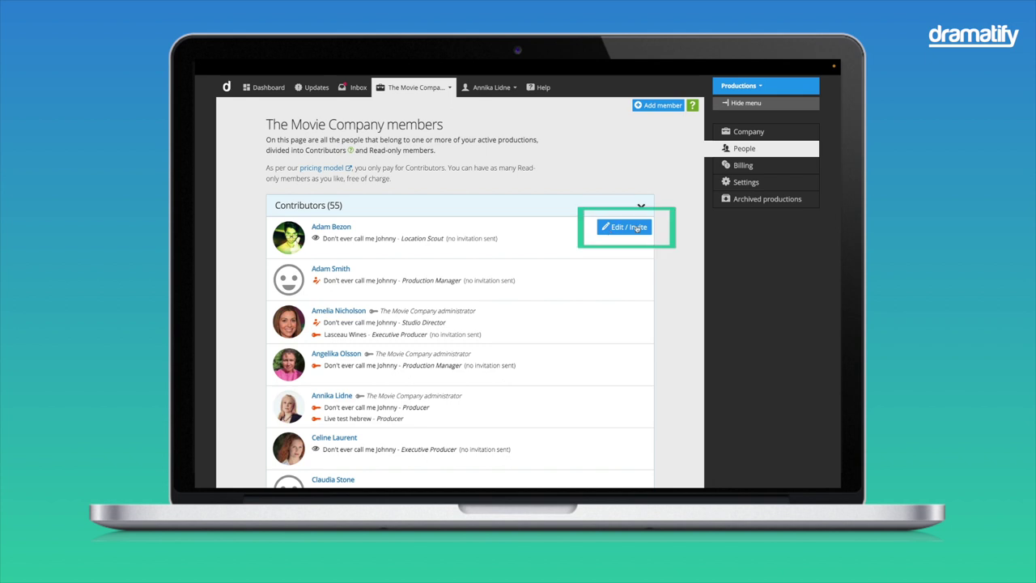
{"action": "left_click", "coordinate": [637, 227]}
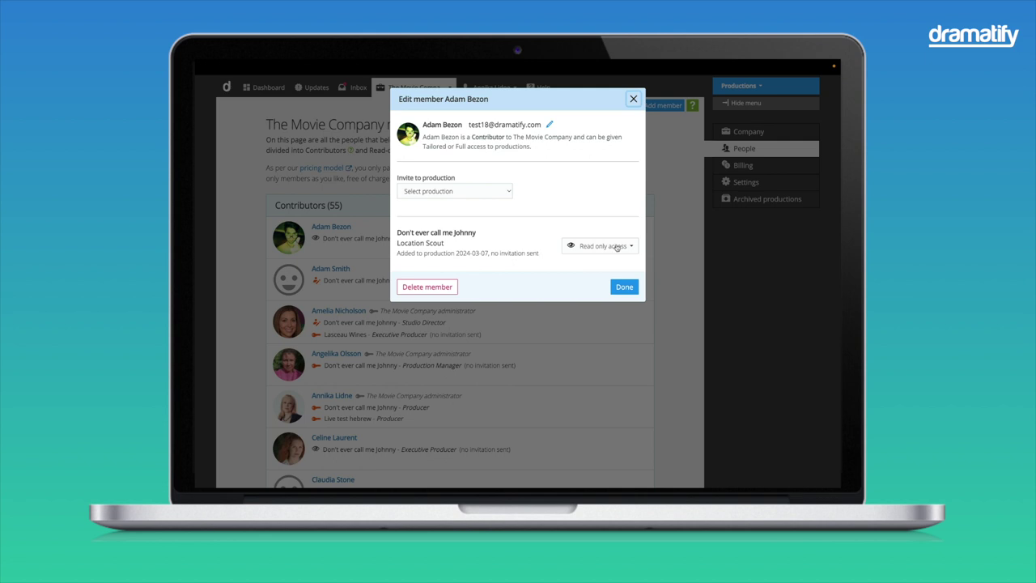
{"action": "left_click", "coordinate": [617, 247]}
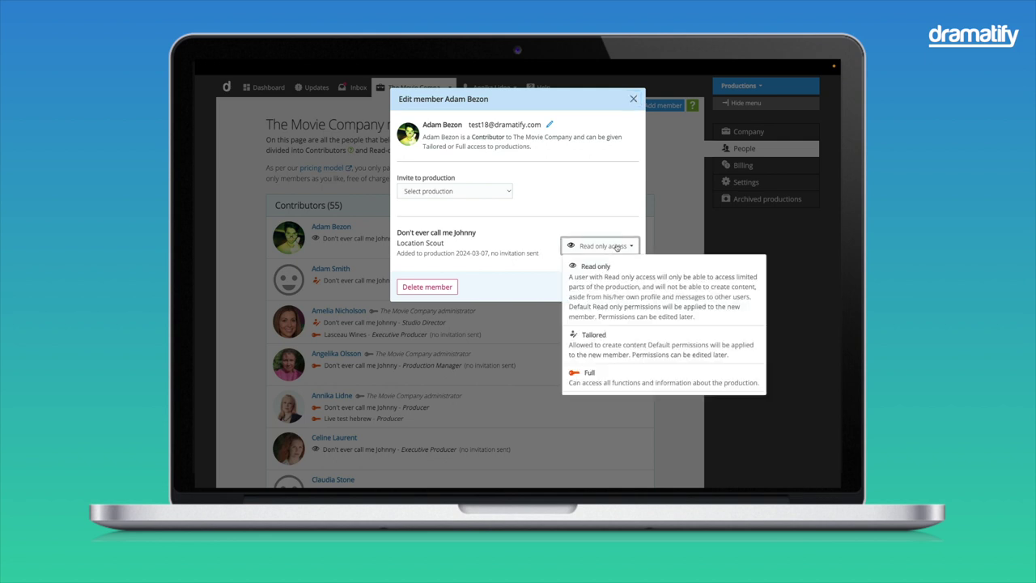
{"action": "left_click", "coordinate": [660, 340]}
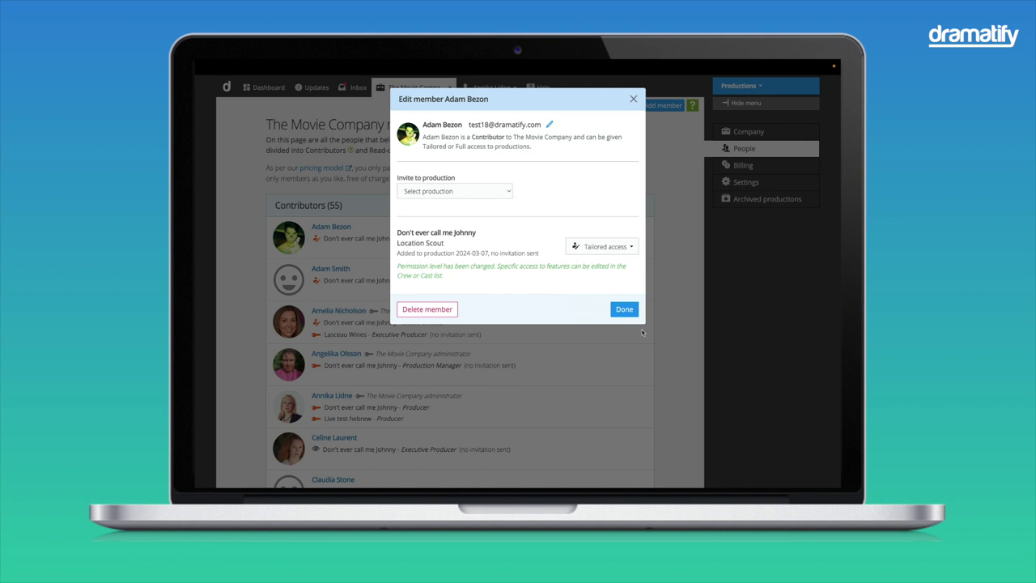
Step: Add the member to Lasceau Wines as Location Scout with Tailored access
{"action": "left_click", "coordinate": [444, 192]}
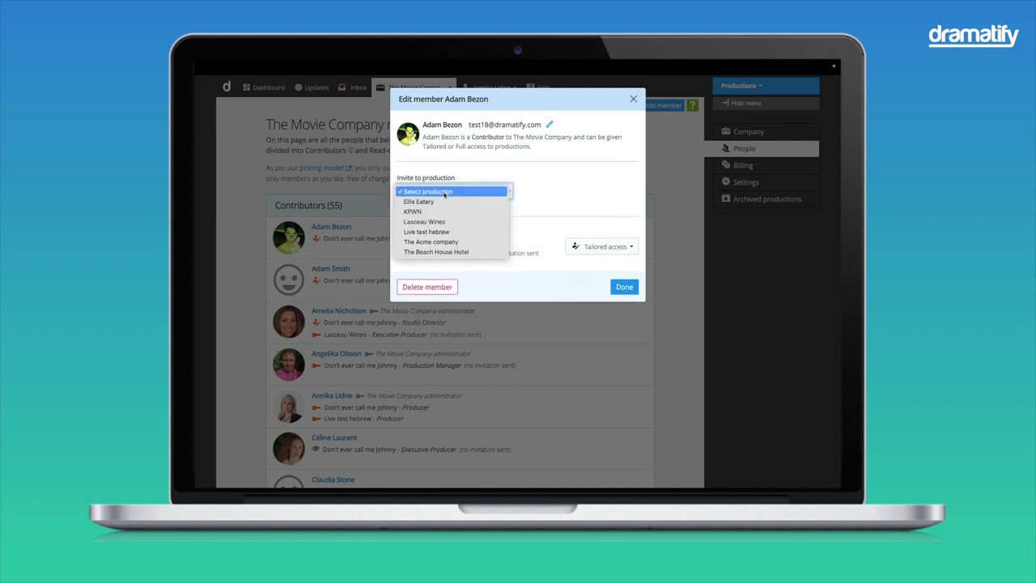
{"action": "left_click", "coordinate": [443, 221]}
{"action": "left_click", "coordinate": [536, 194]}
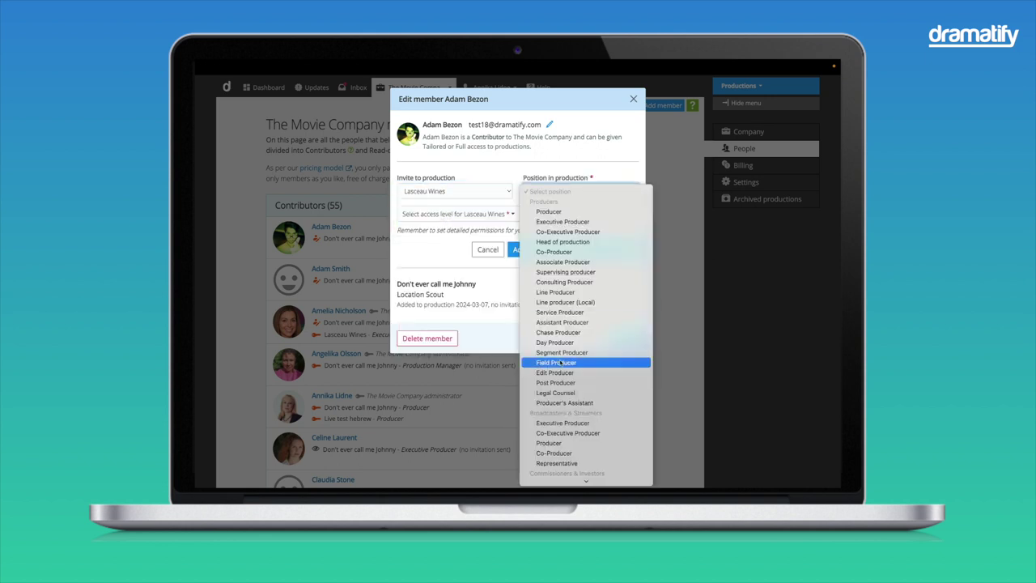
{"action": "scroll", "coordinate": [560, 363], "scroll_direction": "down", "scroll_amount": 5}
{"action": "scroll", "coordinate": [560, 363], "scroll_direction": "down", "scroll_amount": 10}
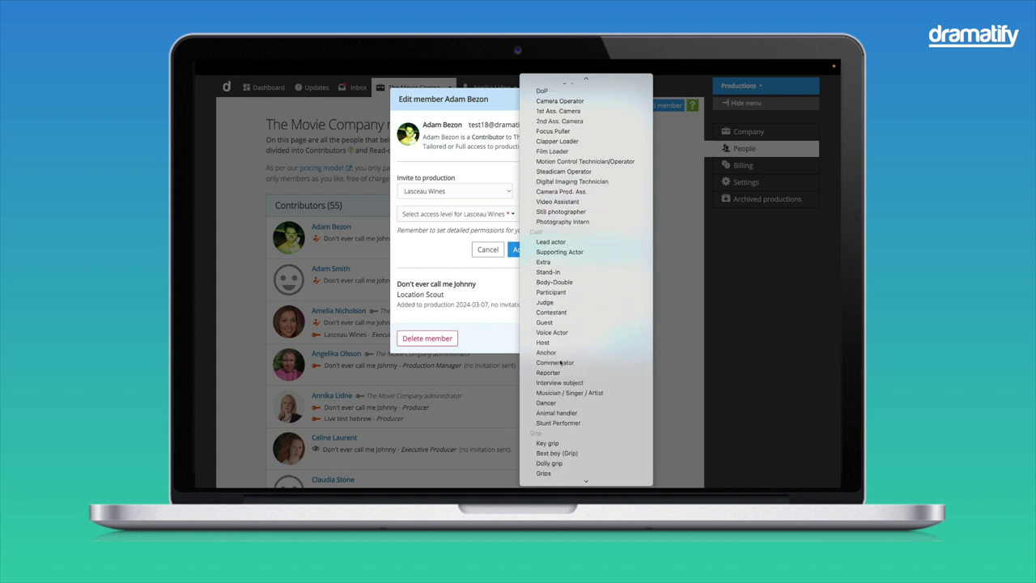
{"action": "scroll", "coordinate": [561, 363], "scroll_direction": "down", "scroll_amount": 2}
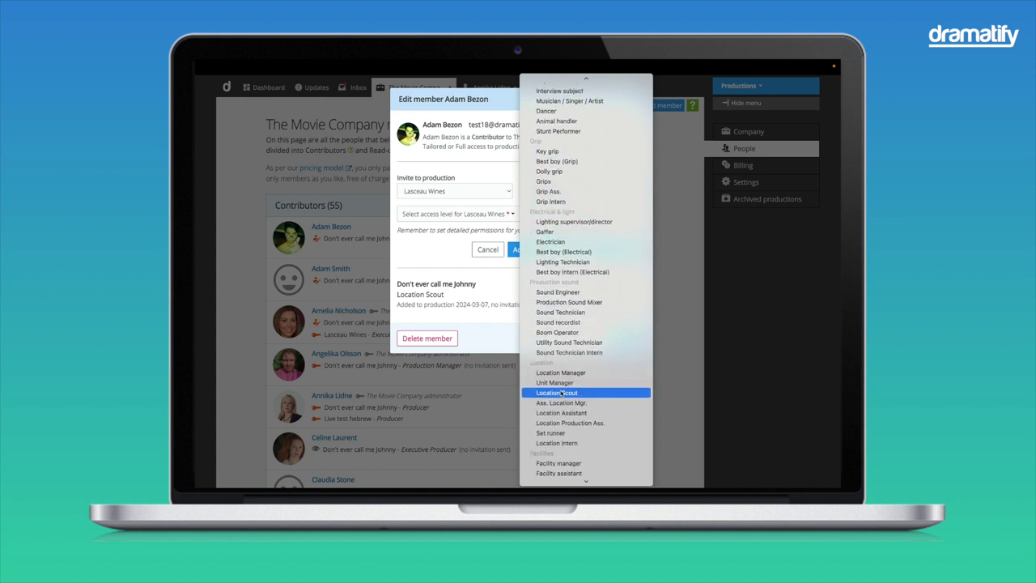
{"action": "left_click", "coordinate": [561, 388]}
{"action": "left_click", "coordinate": [503, 213]}
{"action": "left_click", "coordinate": [478, 301]}
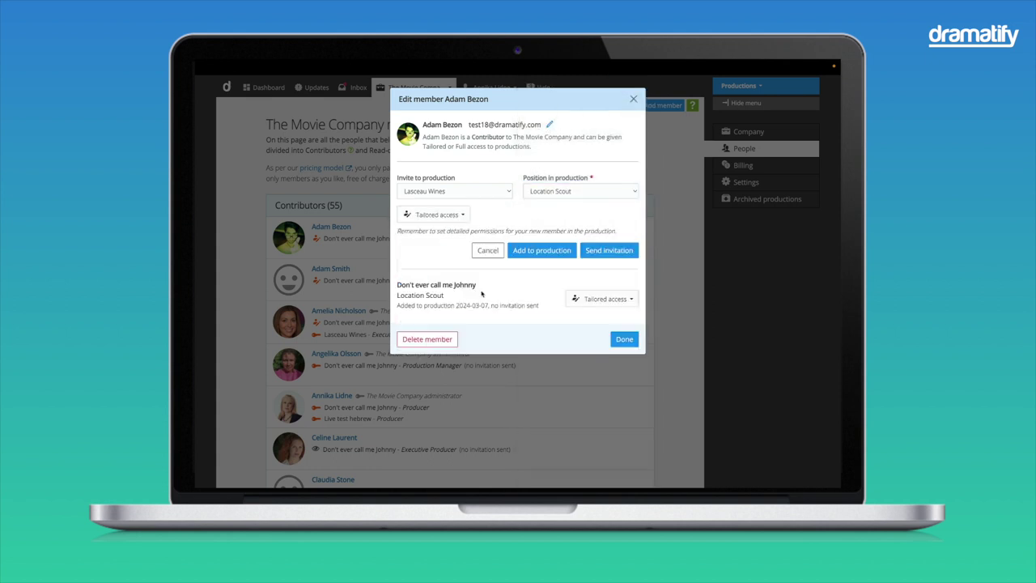
{"action": "left_click", "coordinate": [543, 254]}
{"action": "left_click", "coordinate": [624, 324]}
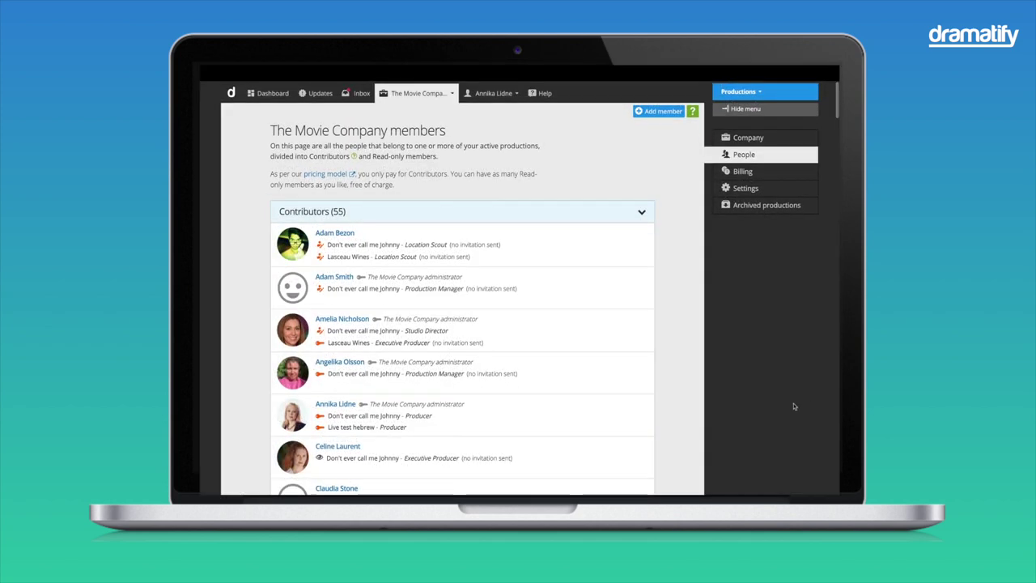
Step: Set the second contributor's access to Don't ever call me Johnny to Read only
{"action": "mouse_move", "coordinate": [640, 279]}
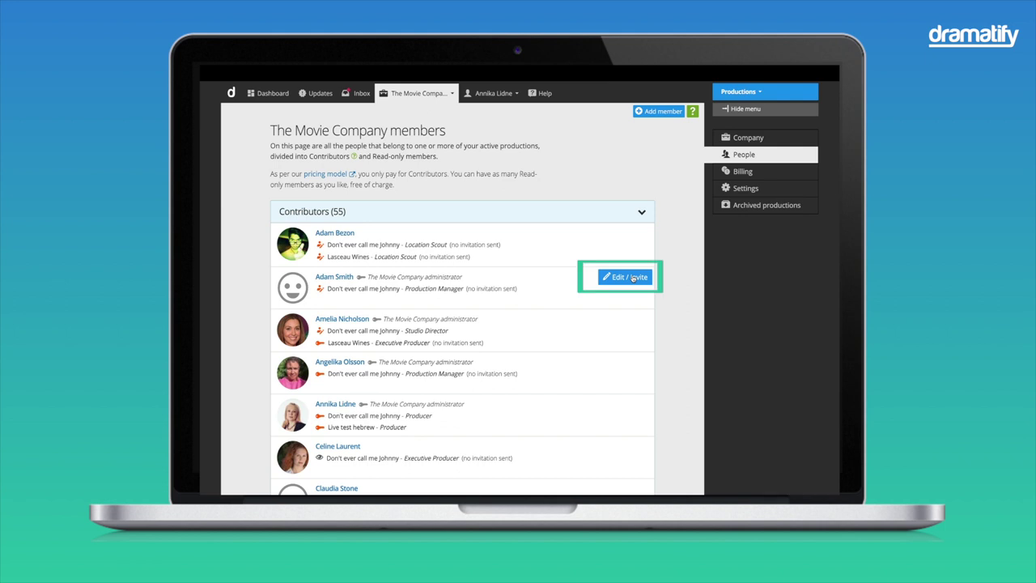
{"action": "left_click", "coordinate": [633, 277]}
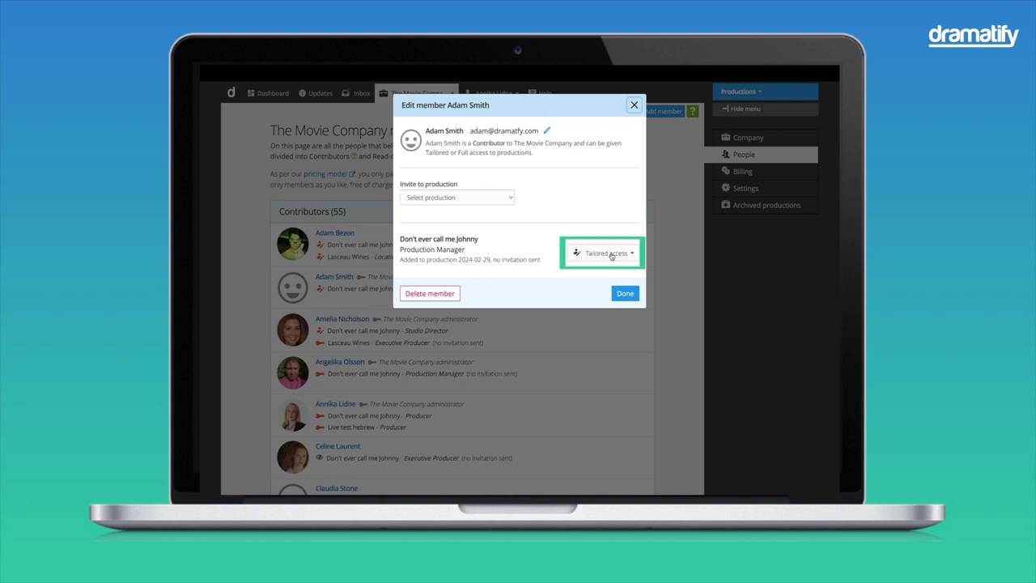
{"action": "left_click", "coordinate": [612, 256]}
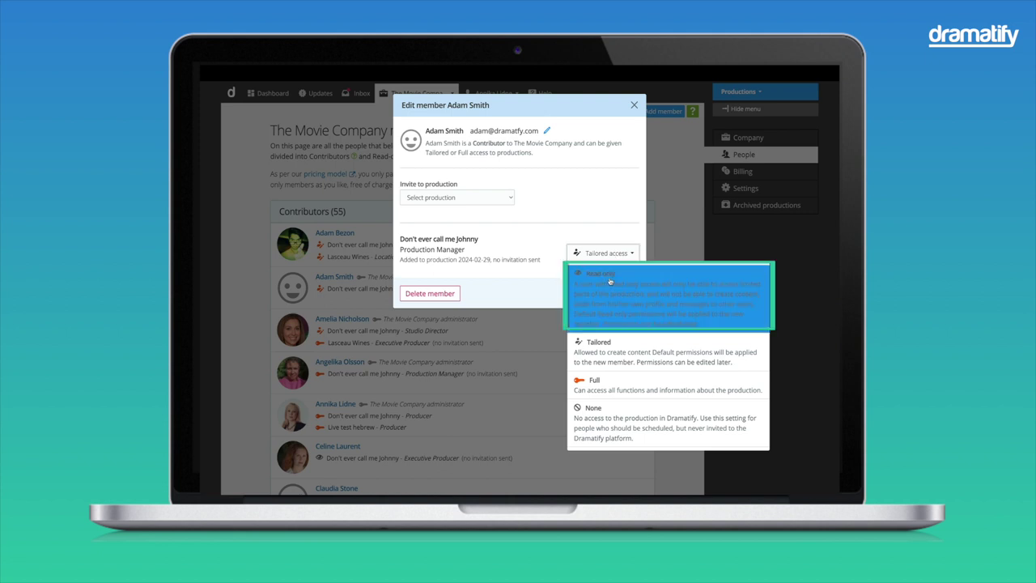
{"action": "left_click", "coordinate": [611, 282]}
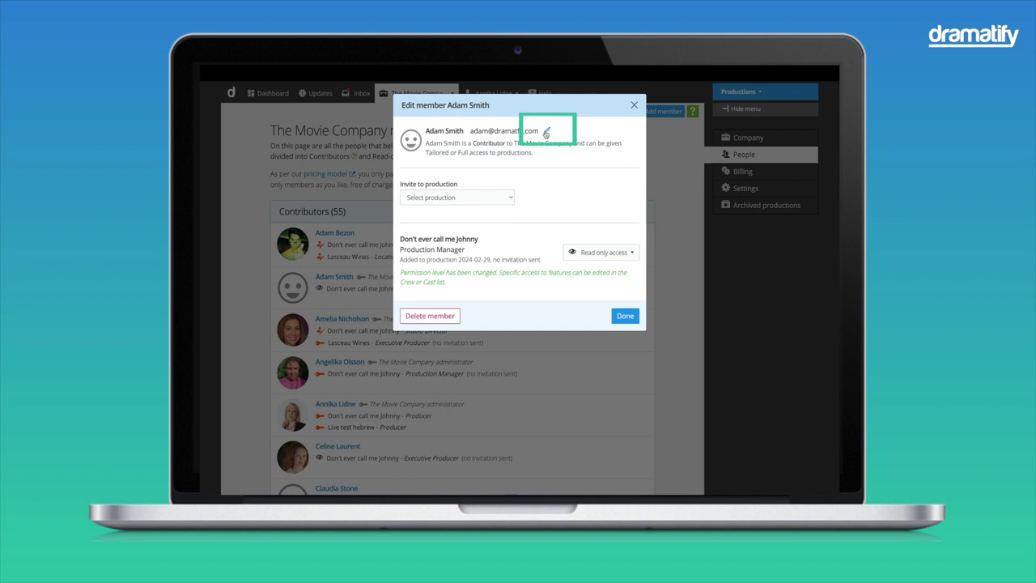
Step: Change the member's role to Read-only and save
{"action": "left_click", "coordinate": [545, 133]}
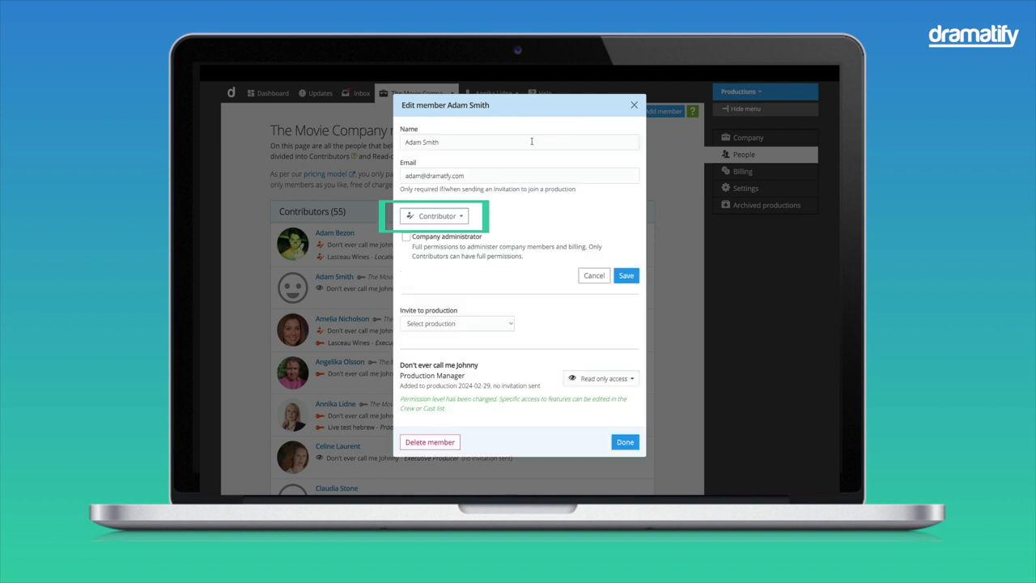
{"action": "left_click", "coordinate": [460, 217]}
{"action": "left_click", "coordinate": [455, 242]}
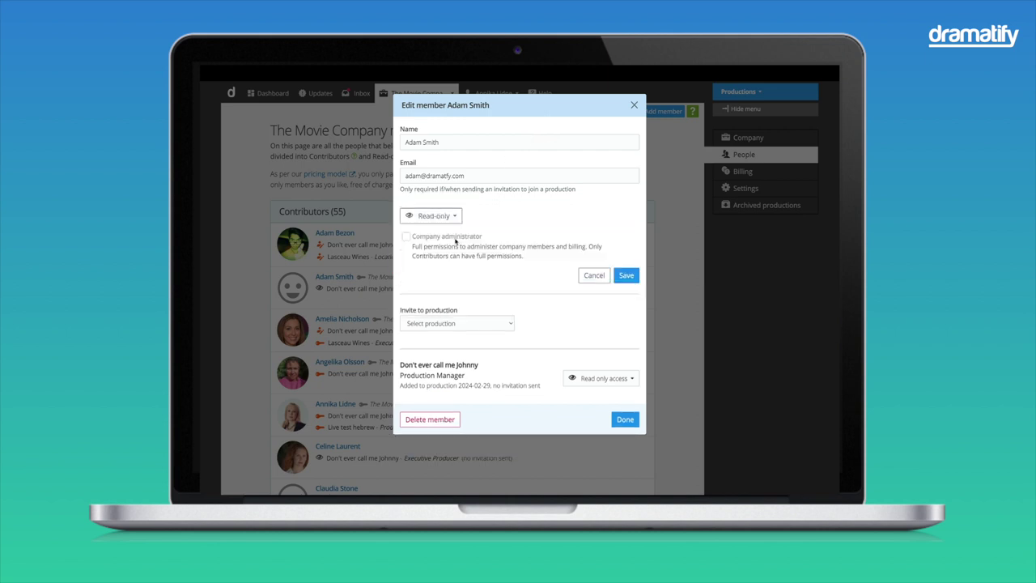
{"action": "left_click", "coordinate": [627, 276]}
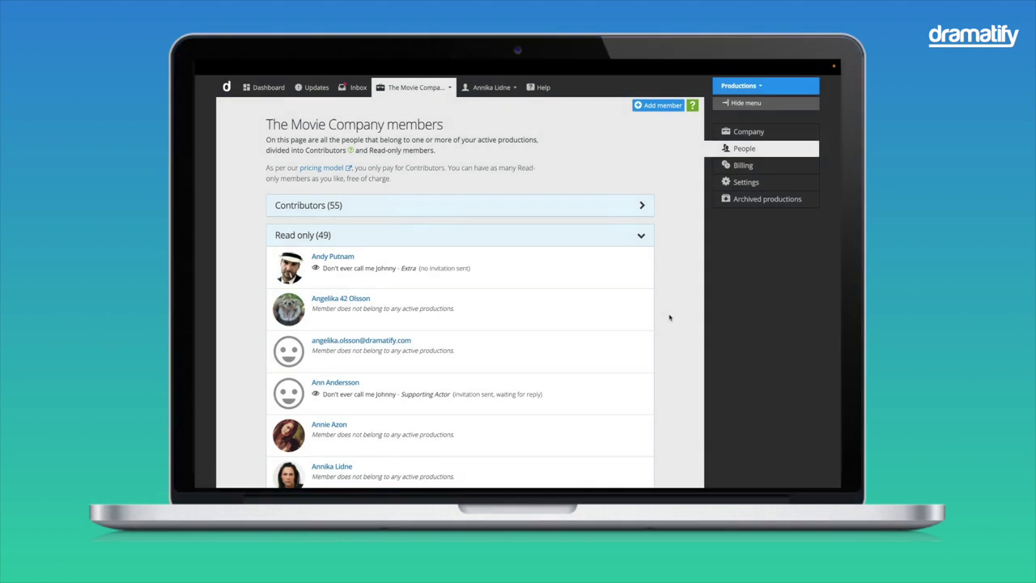
Step: Delete the read-only member without productions, confirming with the member's full name
{"action": "scroll", "coordinate": [670, 318], "scroll_direction": "down", "scroll_amount": 3}
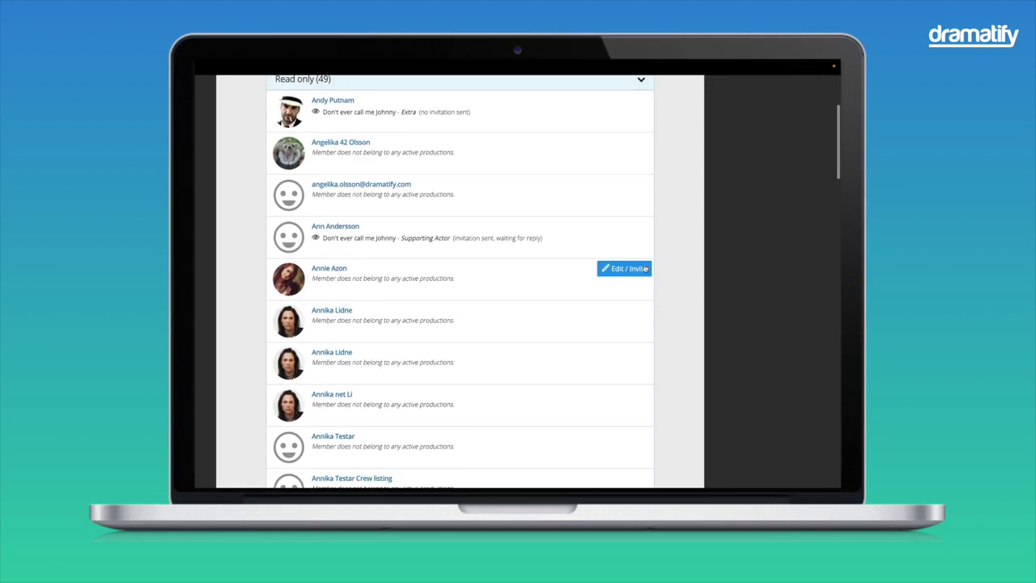
{"action": "left_click", "coordinate": [645, 269]}
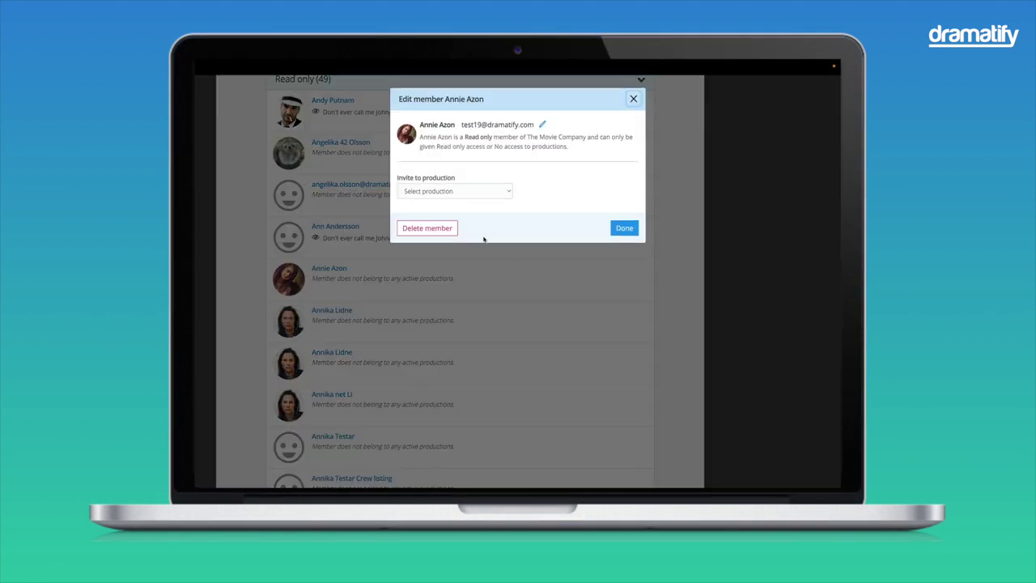
{"action": "left_click", "coordinate": [427, 228]}
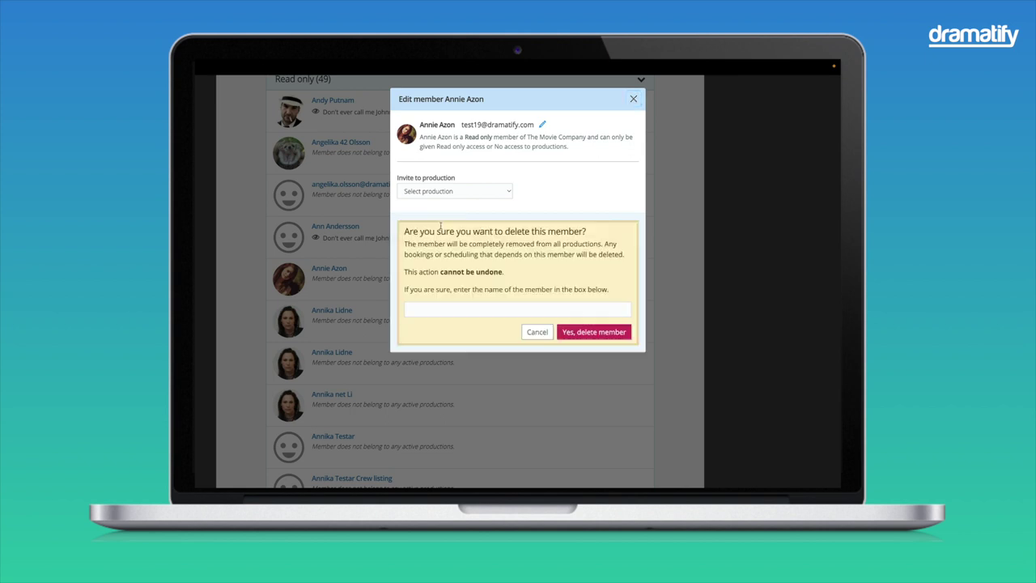
{"action": "left_click", "coordinate": [426, 316]}
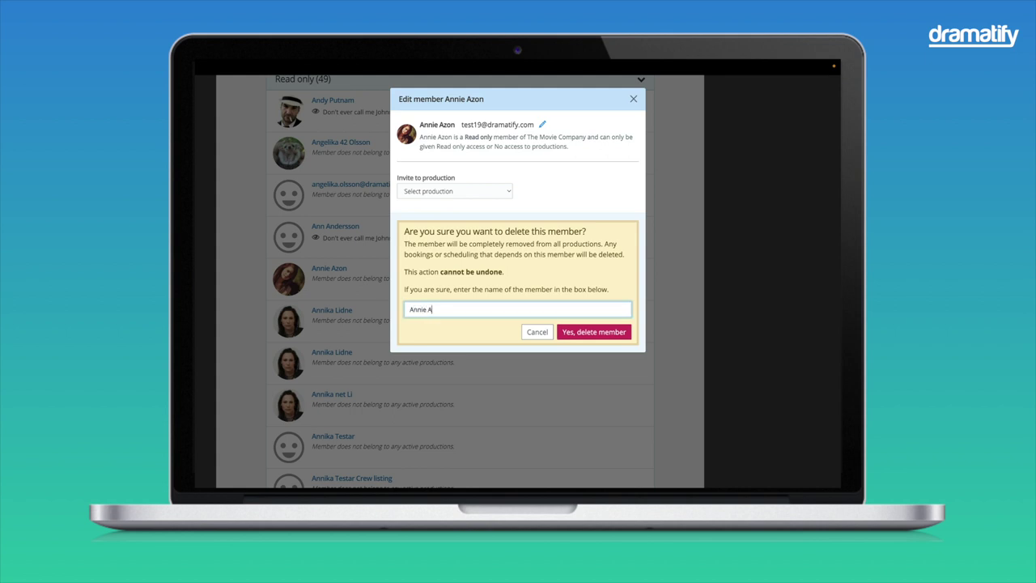
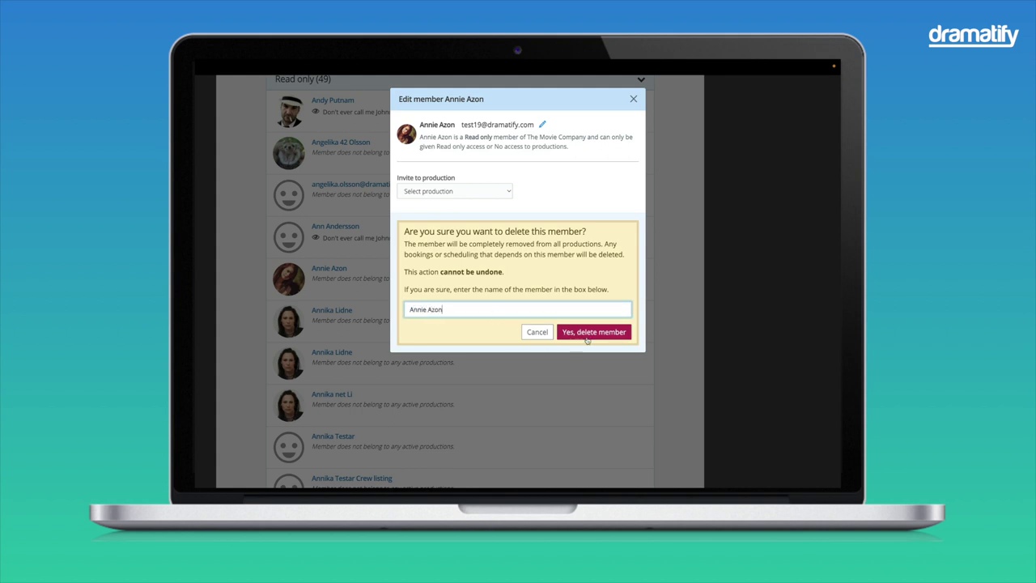
{"action": "left_click", "coordinate": [588, 339]}
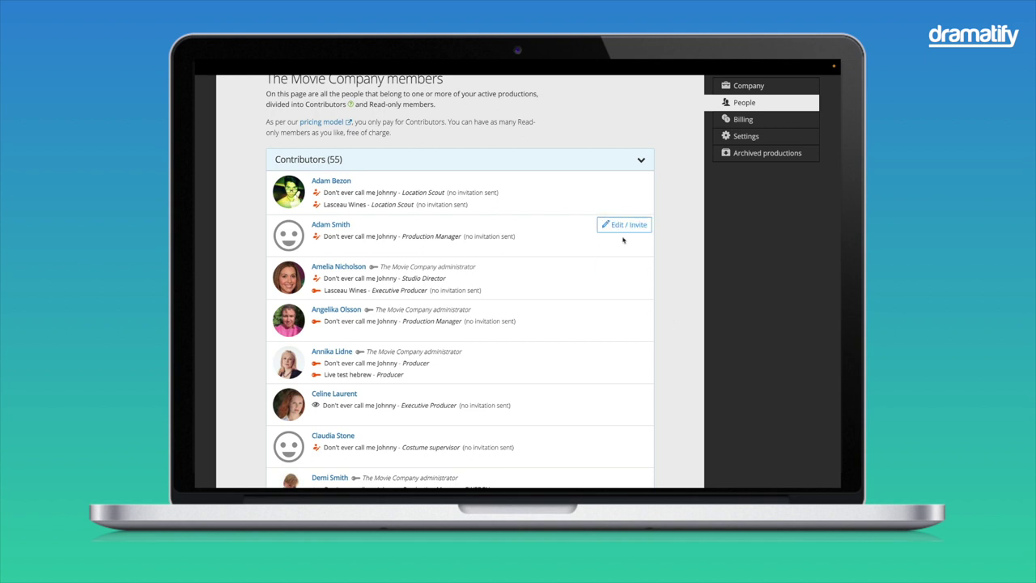
Step: Tick Company administrator for the second contributor, save, and close the member dialog
{"action": "left_click", "coordinate": [628, 232]}
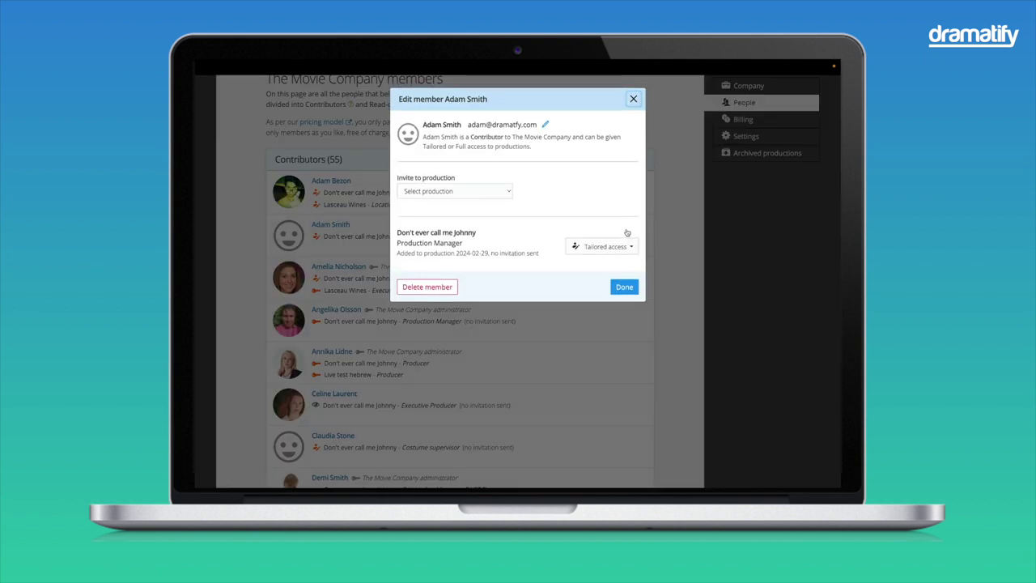
{"action": "left_click", "coordinate": [546, 125]}
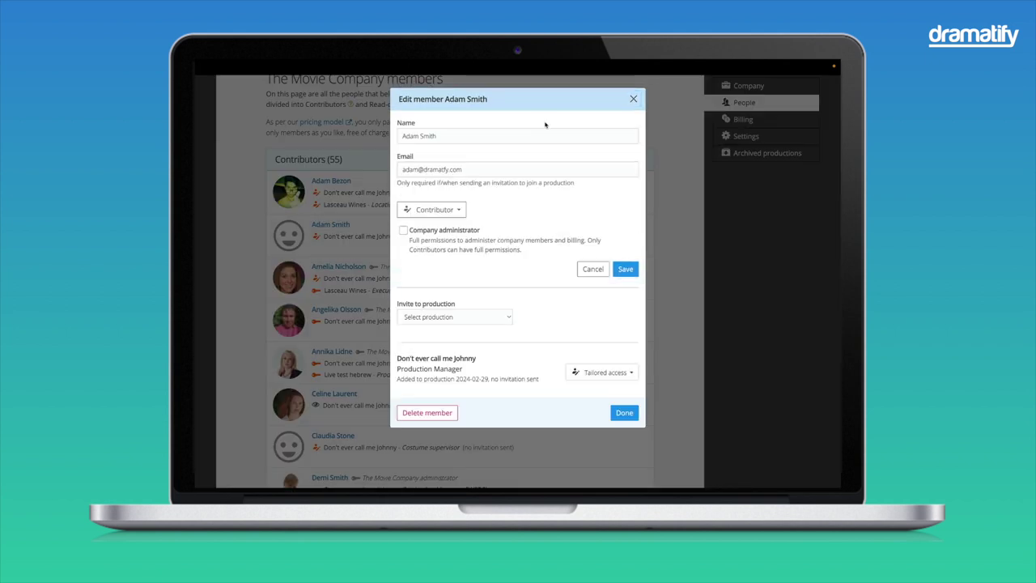
{"action": "left_click", "coordinate": [403, 231]}
{"action": "left_click", "coordinate": [625, 269]}
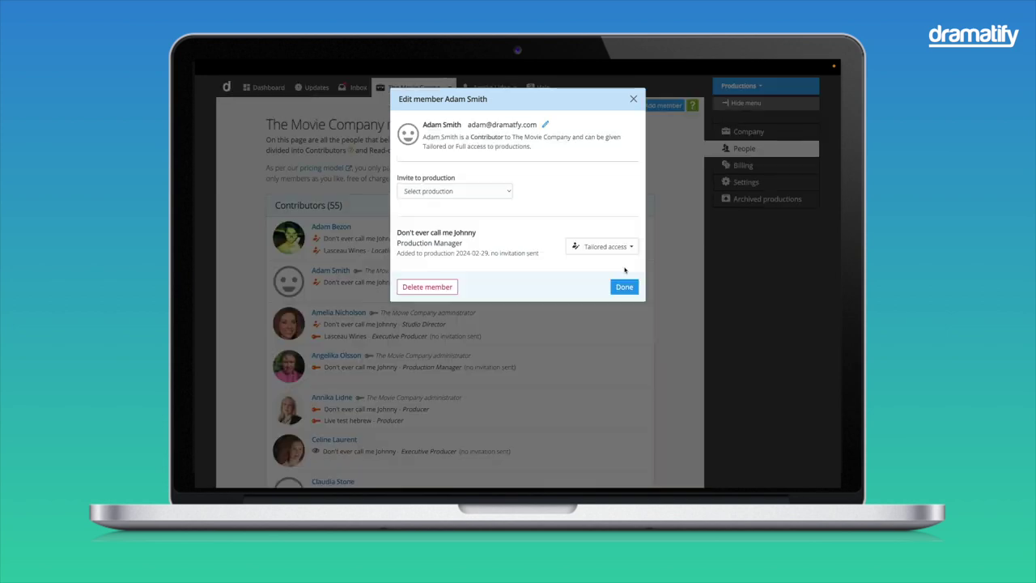
{"action": "left_click", "coordinate": [624, 289]}
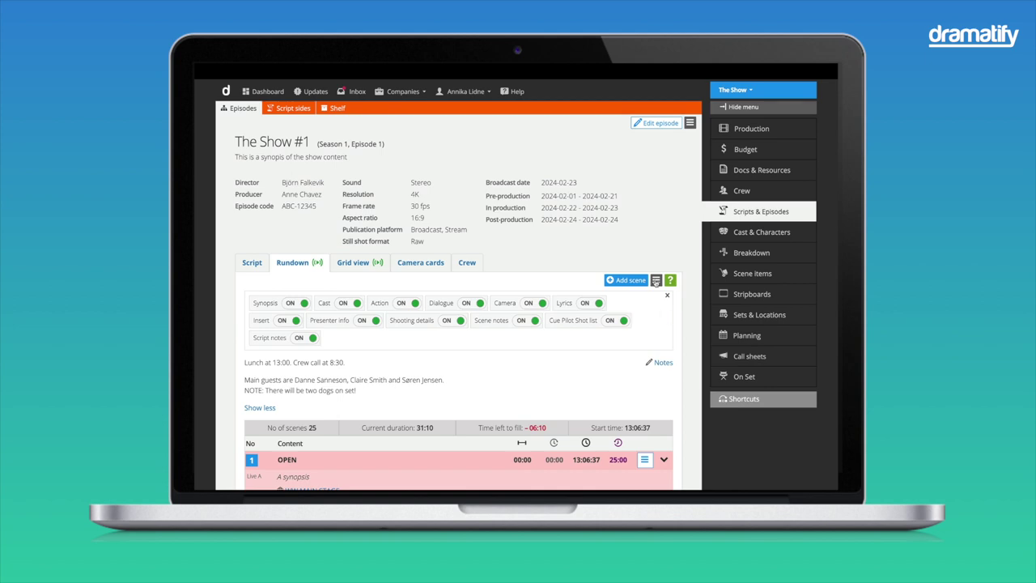
Step: Create a public read-only share link for the rundown from its options menu
{"action": "left_click", "coordinate": [656, 280]}
{"action": "scroll", "coordinate": [631, 397], "scroll_direction": "down", "scroll_amount": 3}
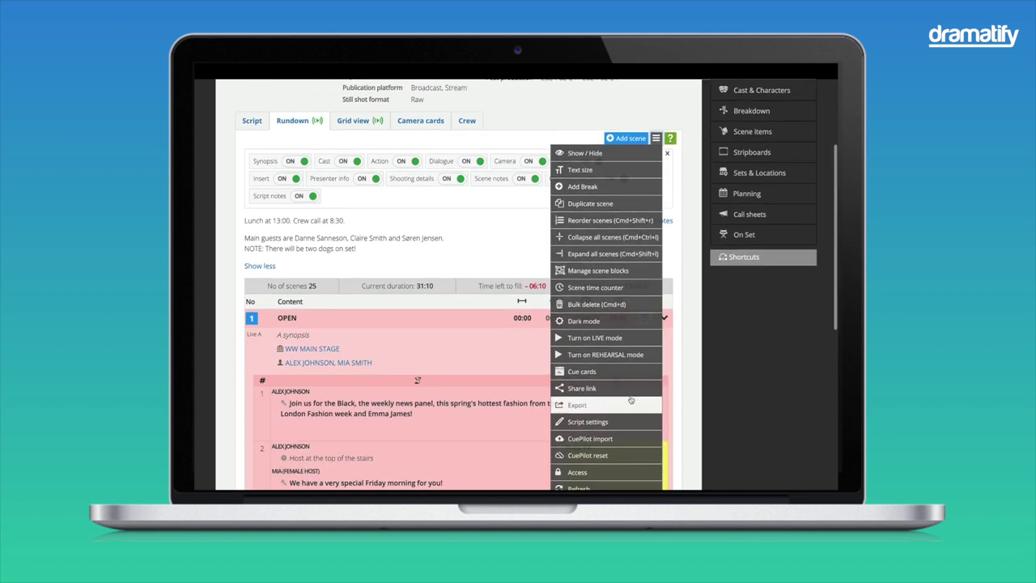
{"action": "left_click", "coordinate": [630, 389]}
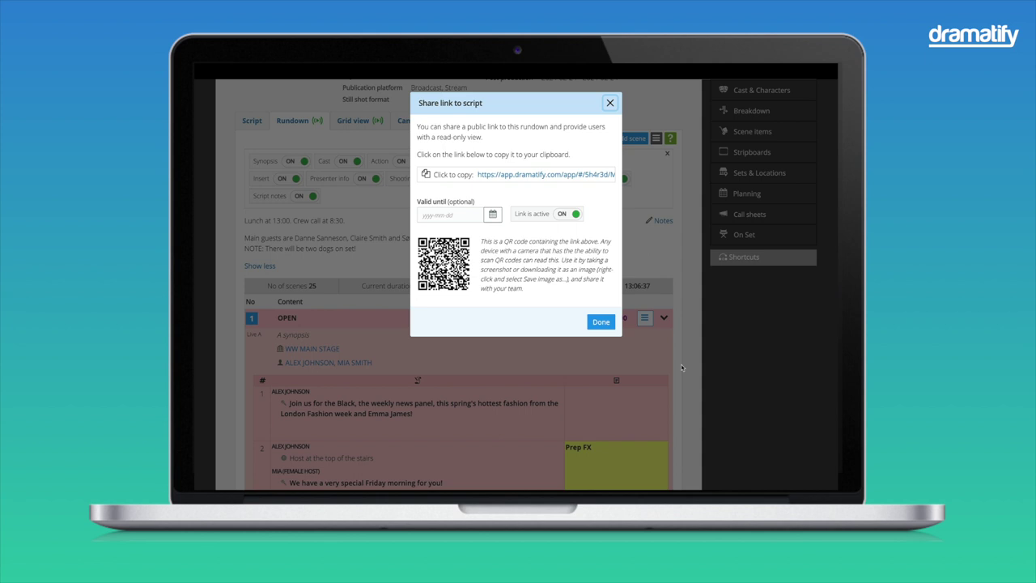